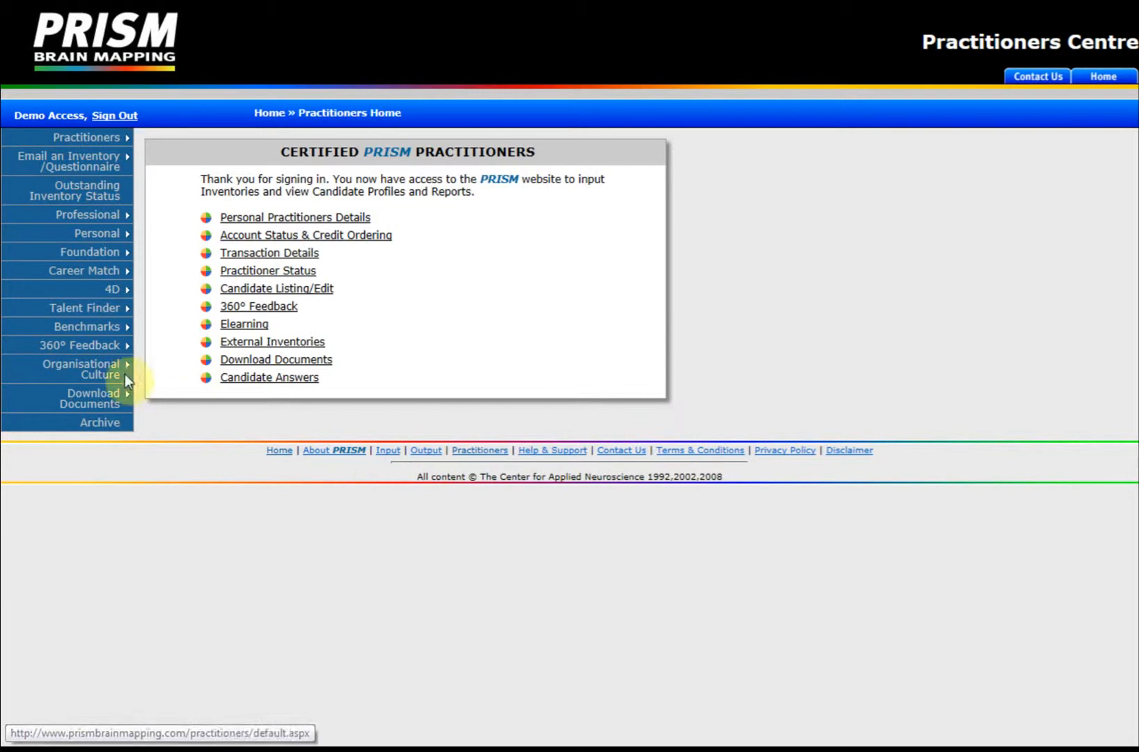
Step: Go to the Talent Finder Campaign Listing page from the left menu
mouse_move(103, 312)
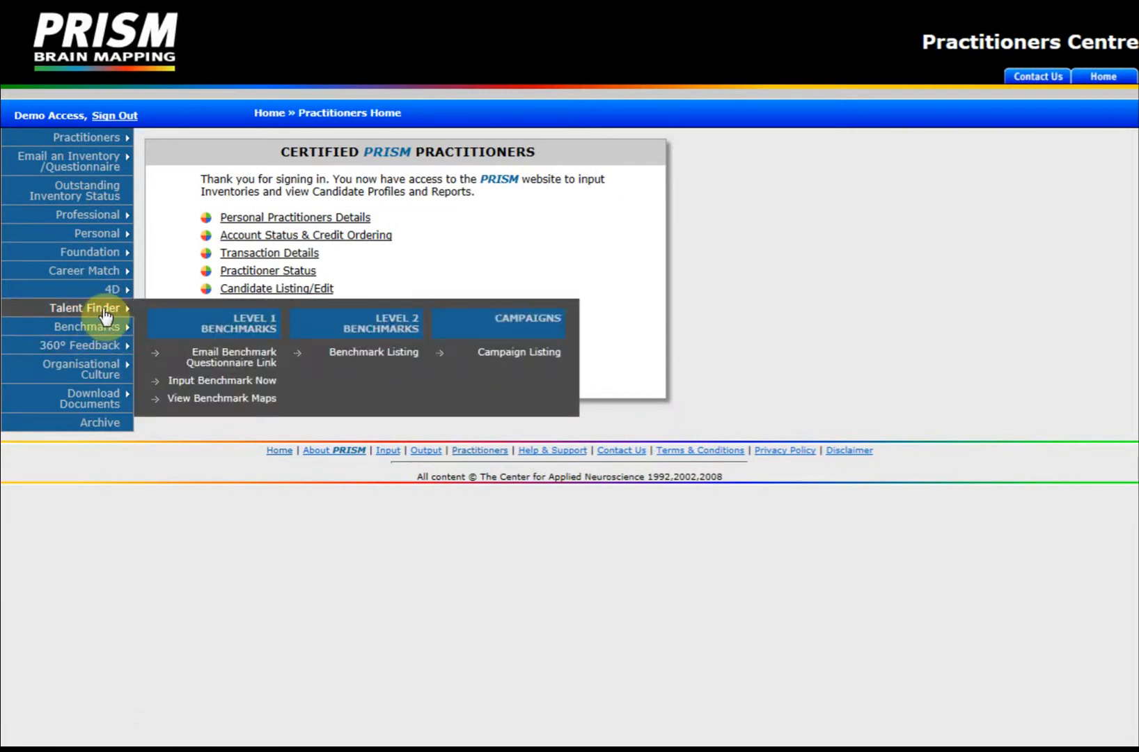
click(525, 358)
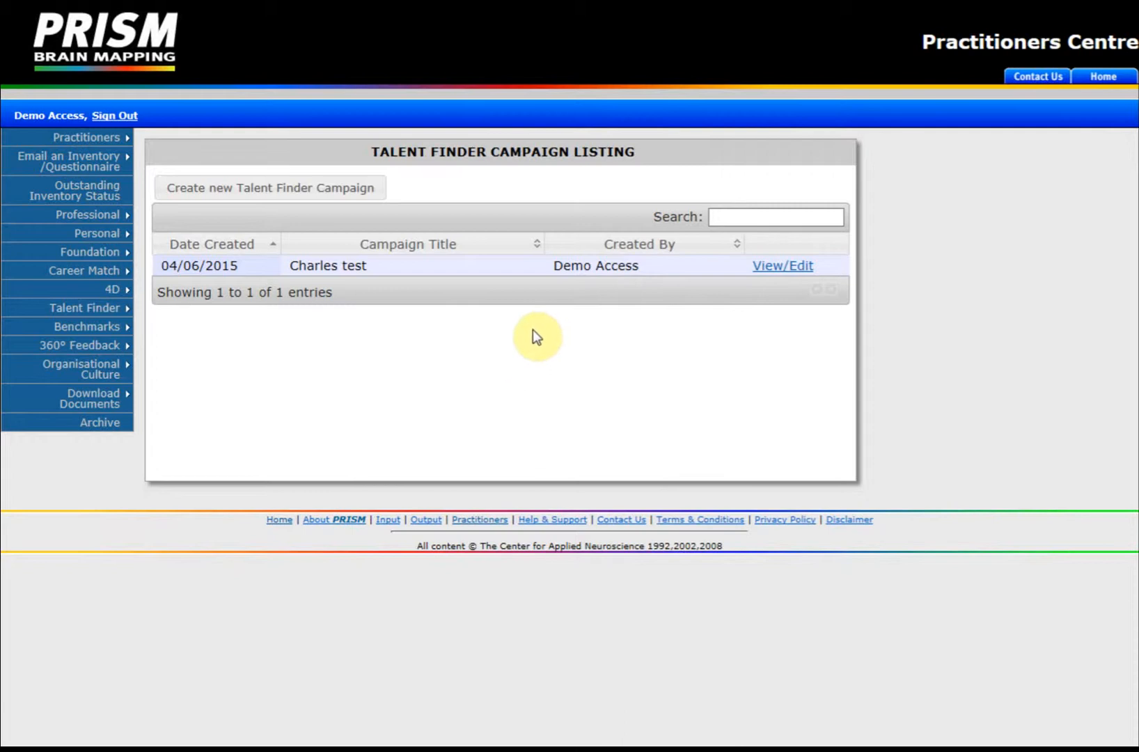
Step: Start a new campaign titled 'Key Account Manager' using the Key Account Manager benchmark
click(286, 188)
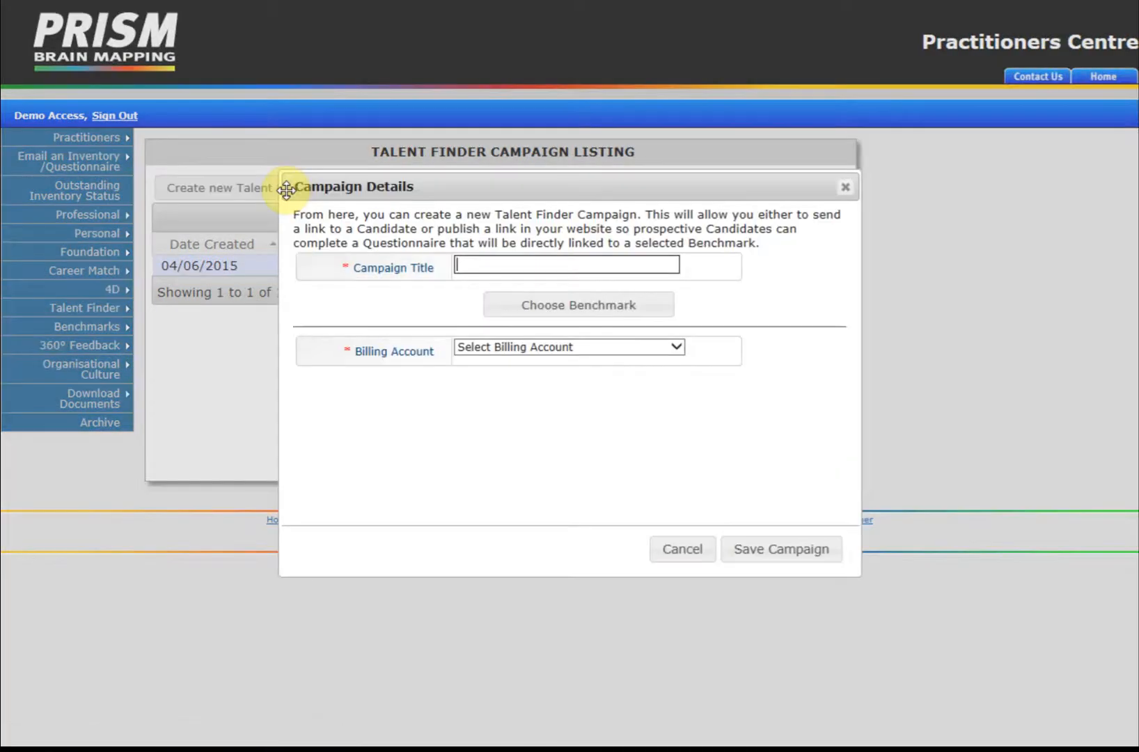
text(Key Account Manager)
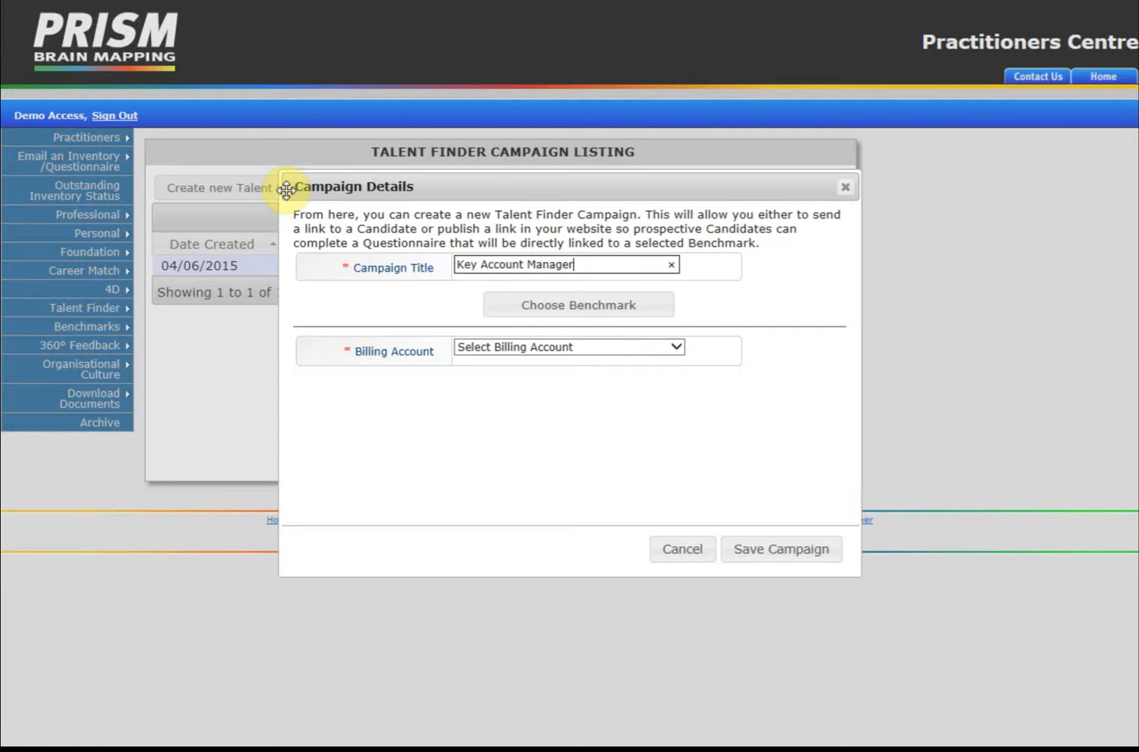
click(552, 310)
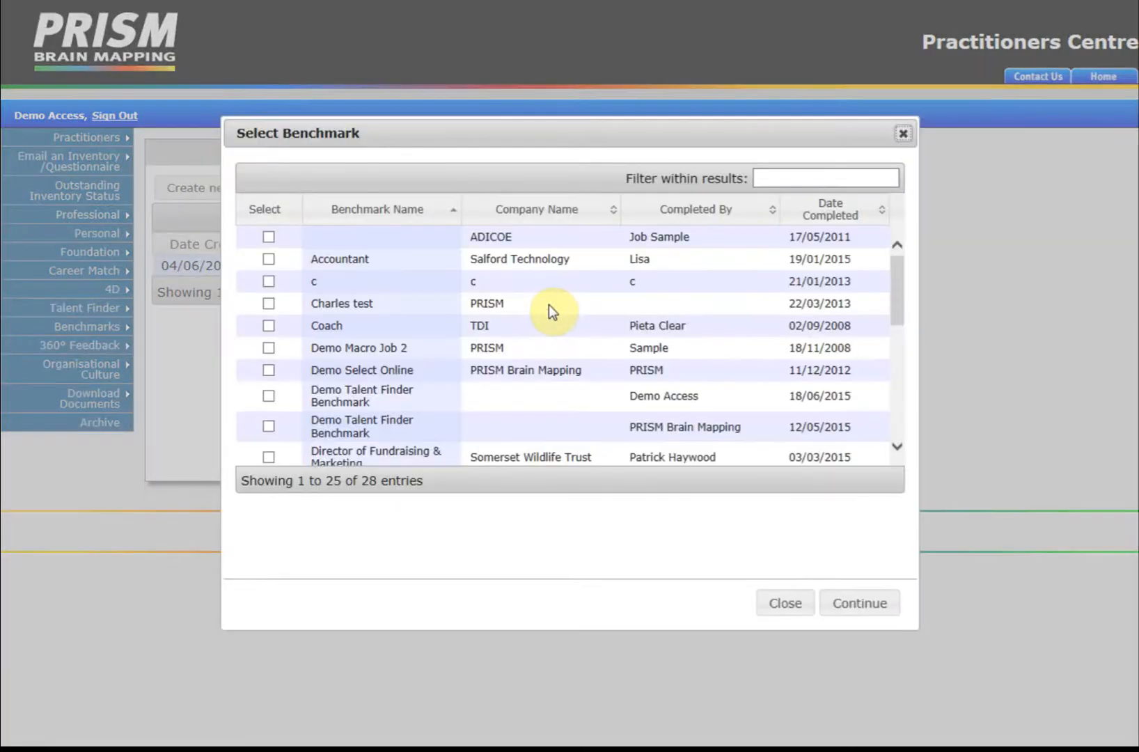
scroll(433, 295, down, 3)
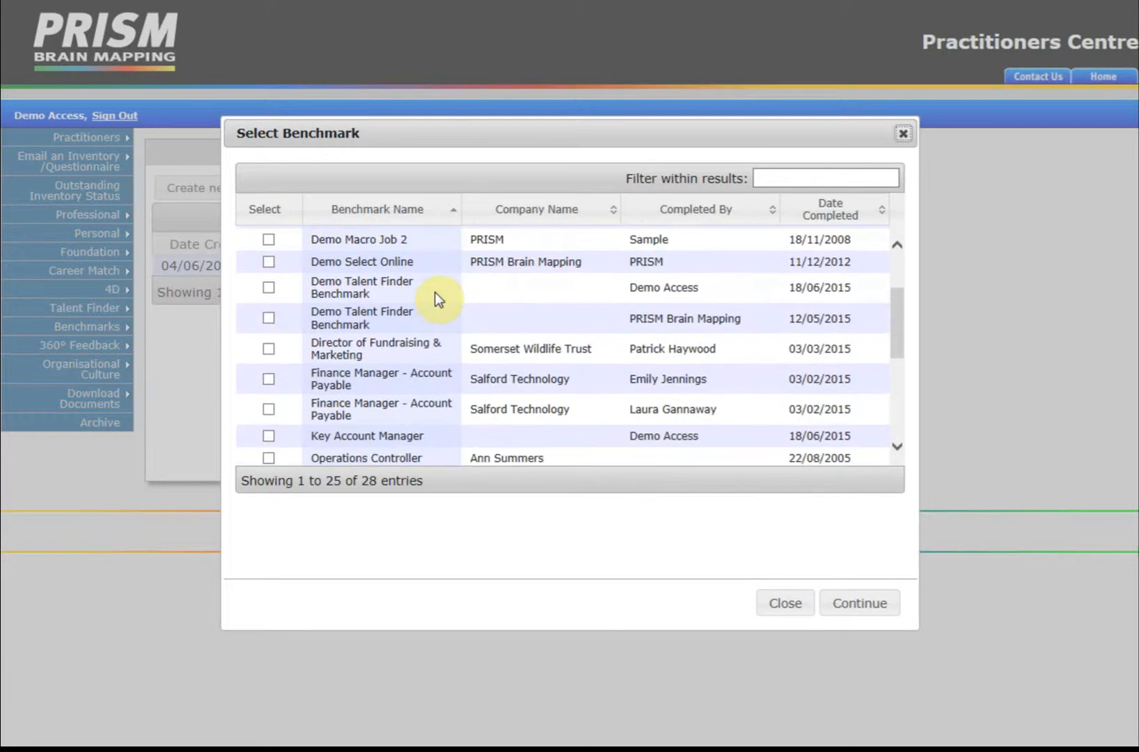
scroll(435, 293, down, 1)
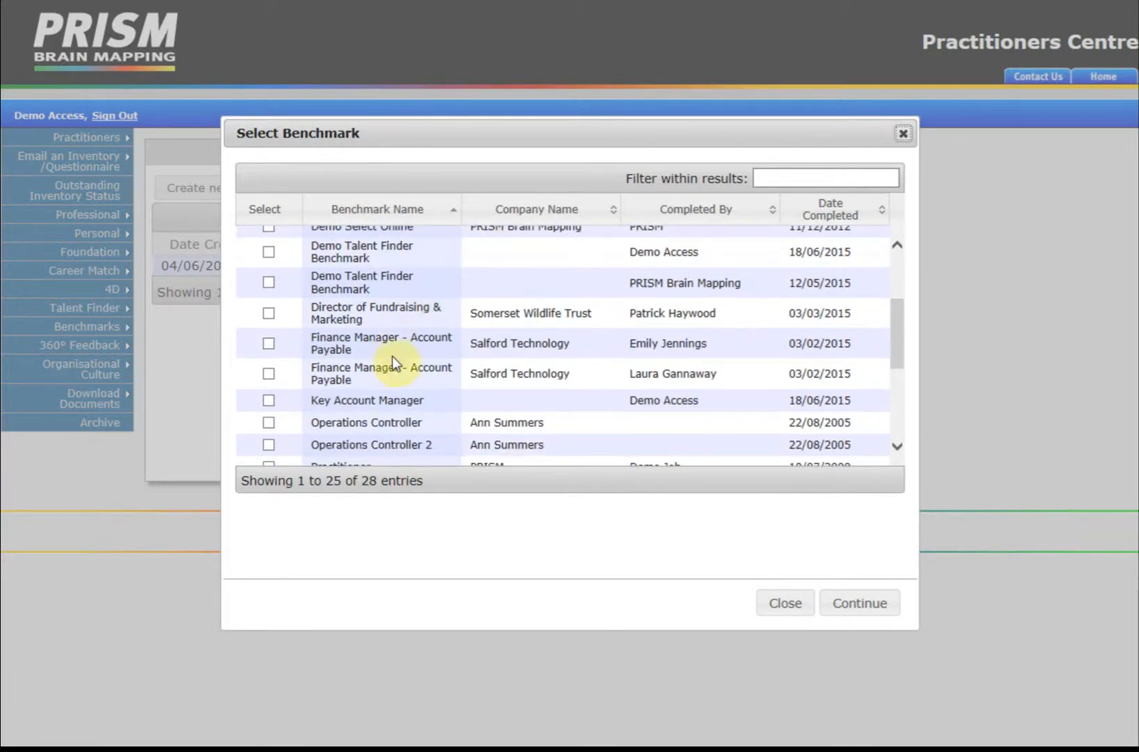
click(269, 401)
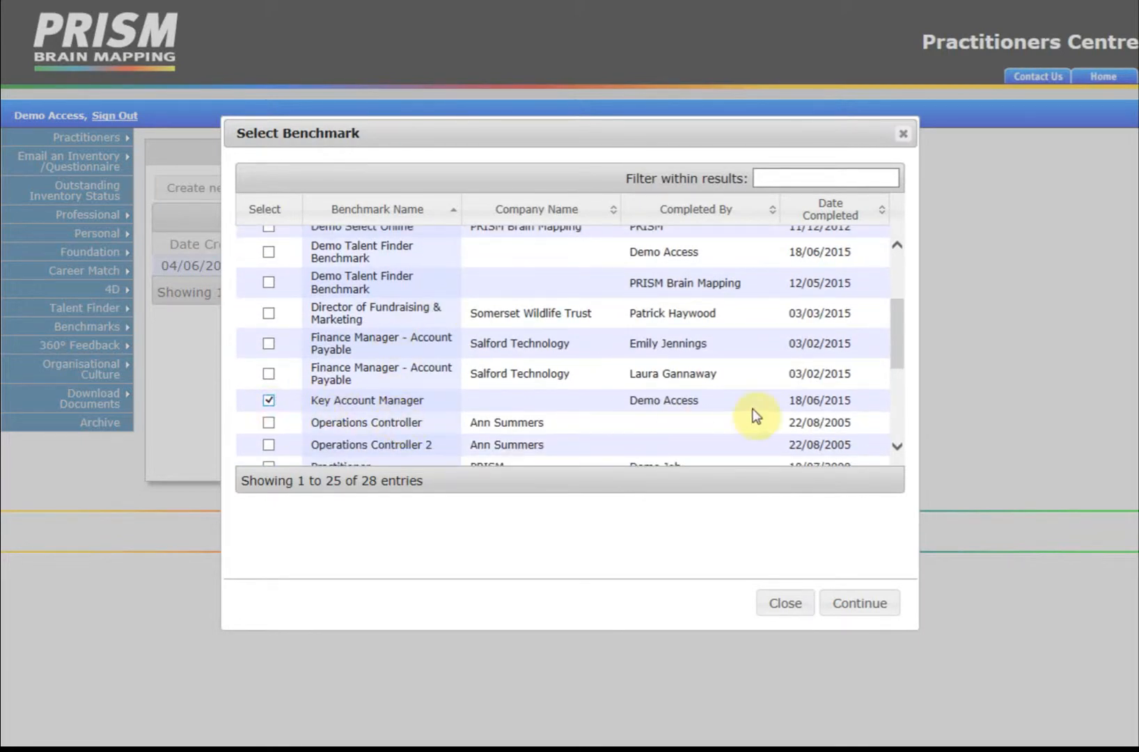
click(851, 607)
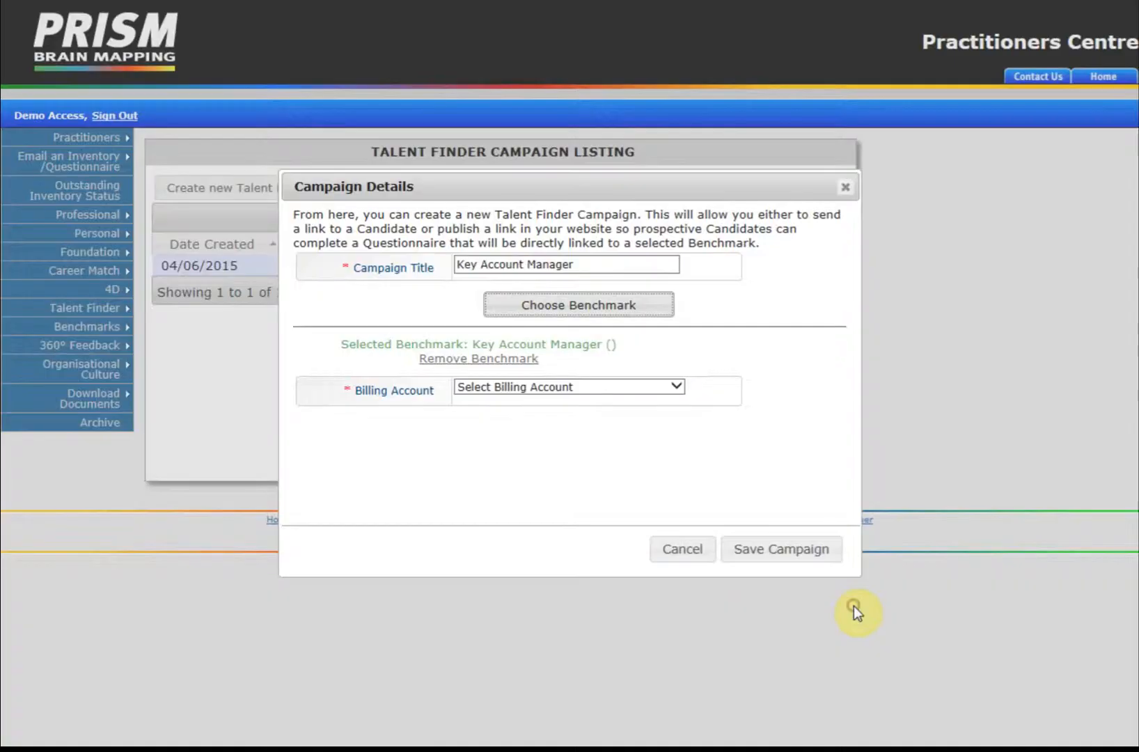
Step: Charge the campaign to the first billing account and save it
click(676, 392)
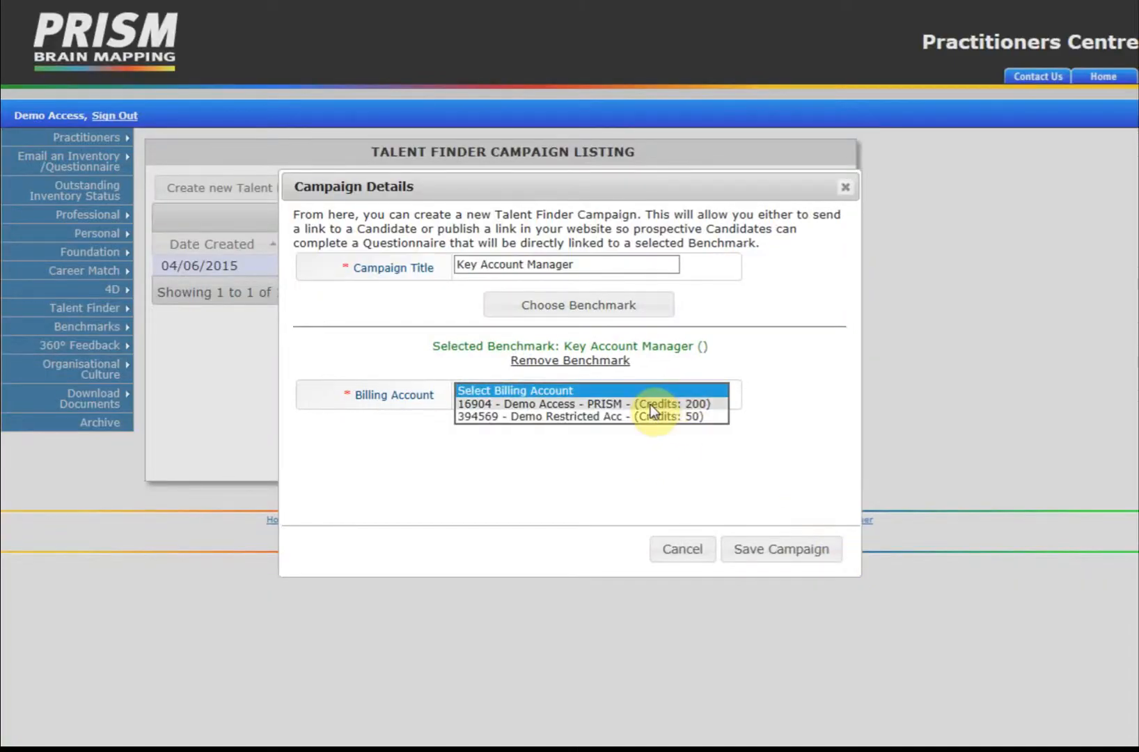
click(650, 403)
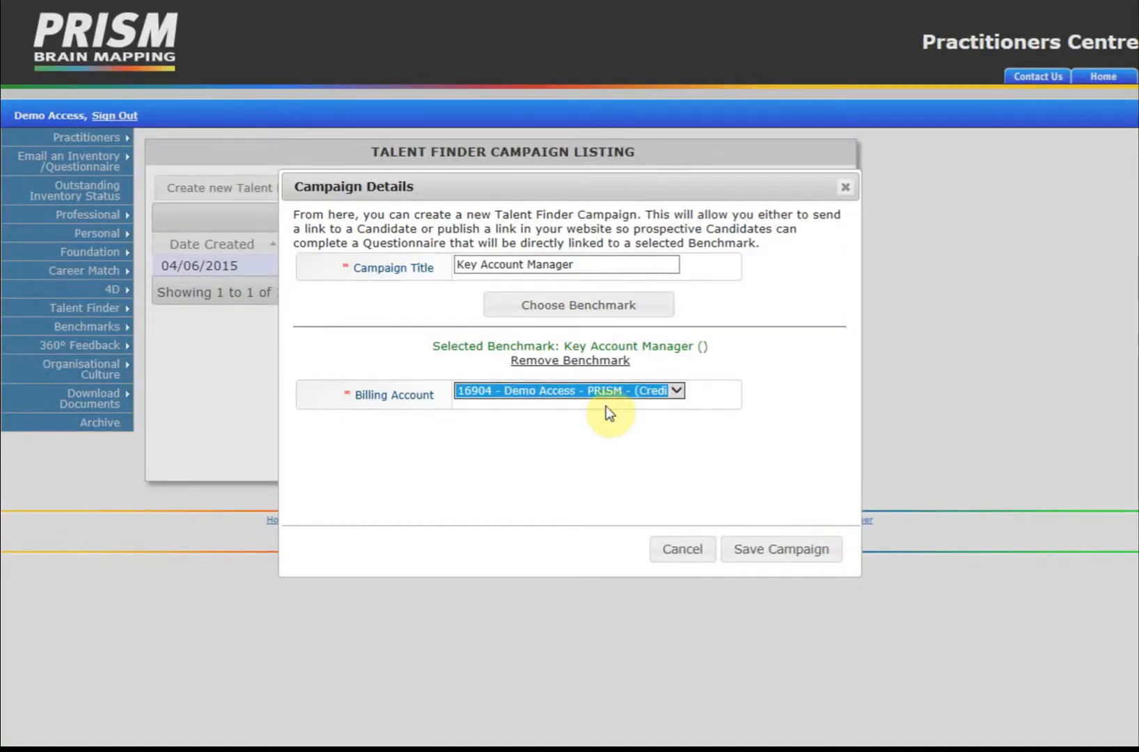
click(778, 550)
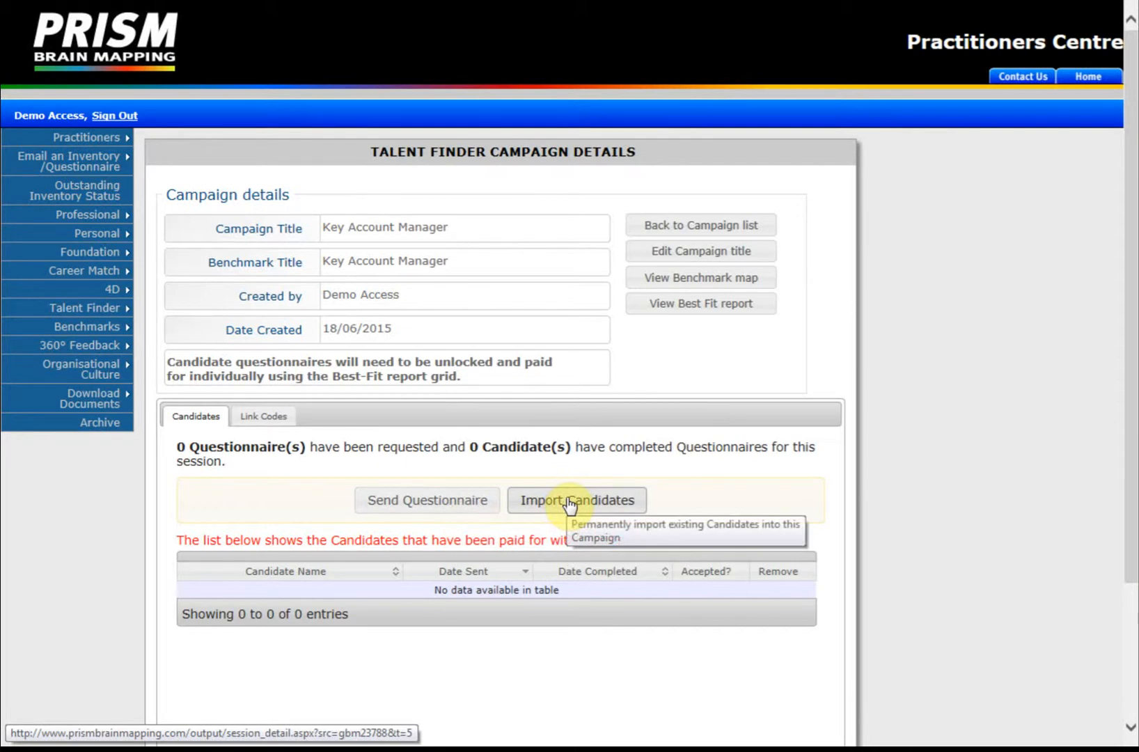
click(272, 419)
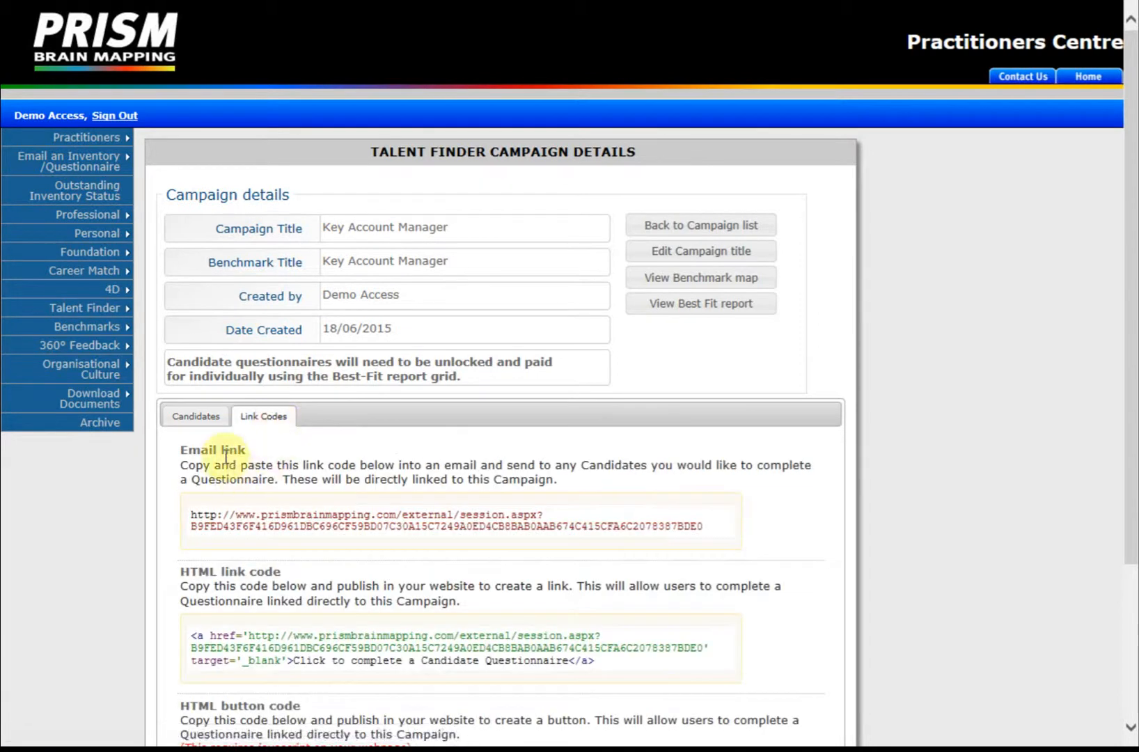
scroll(391, 417, down, 3)
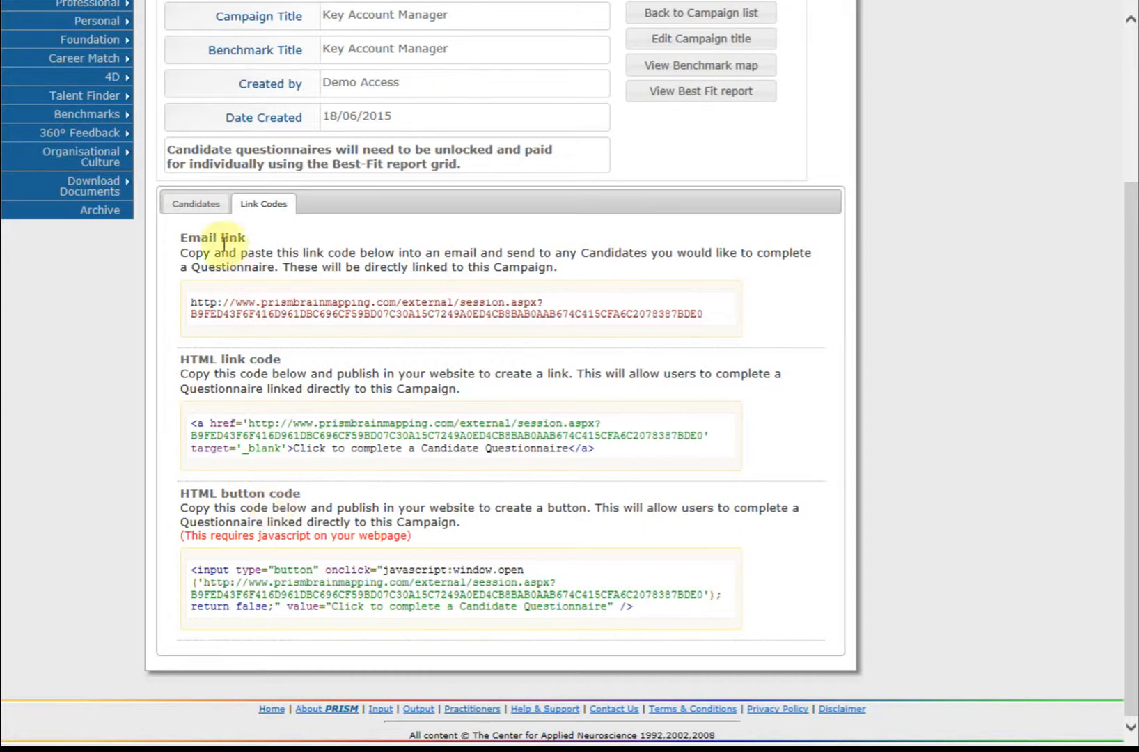
click(202, 208)
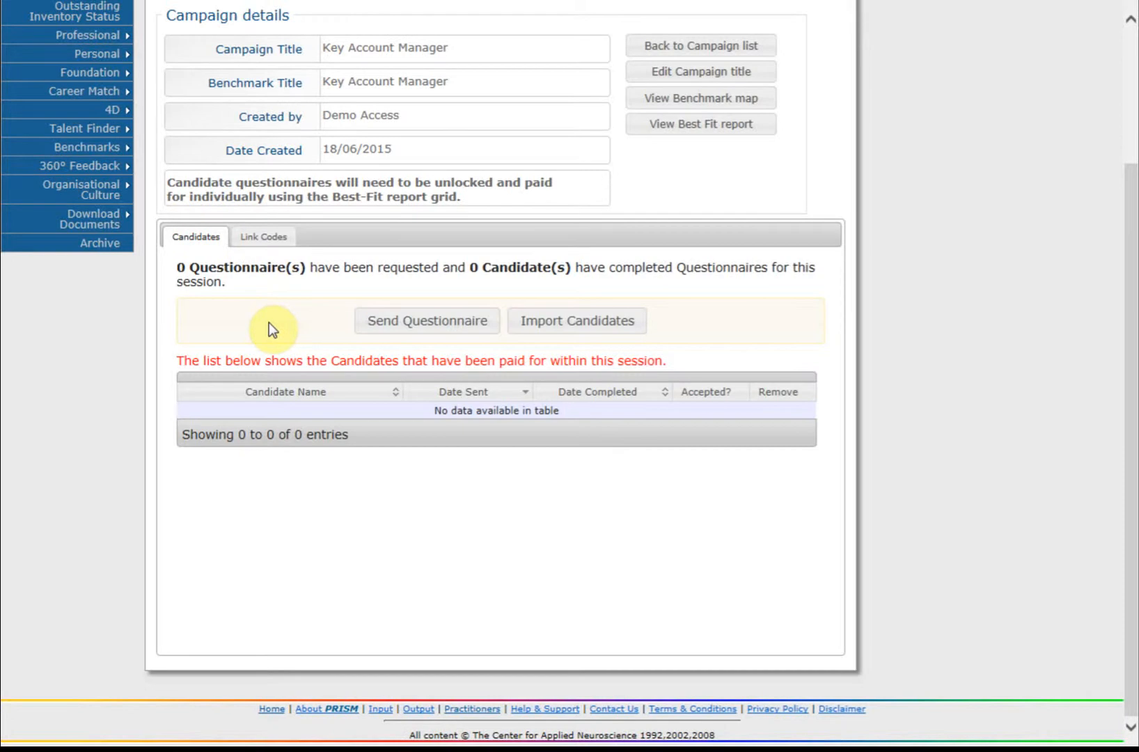
Step: Enter the candidate's forename, surname, company 'Selford Technology' and e-mail address
click(421, 321)
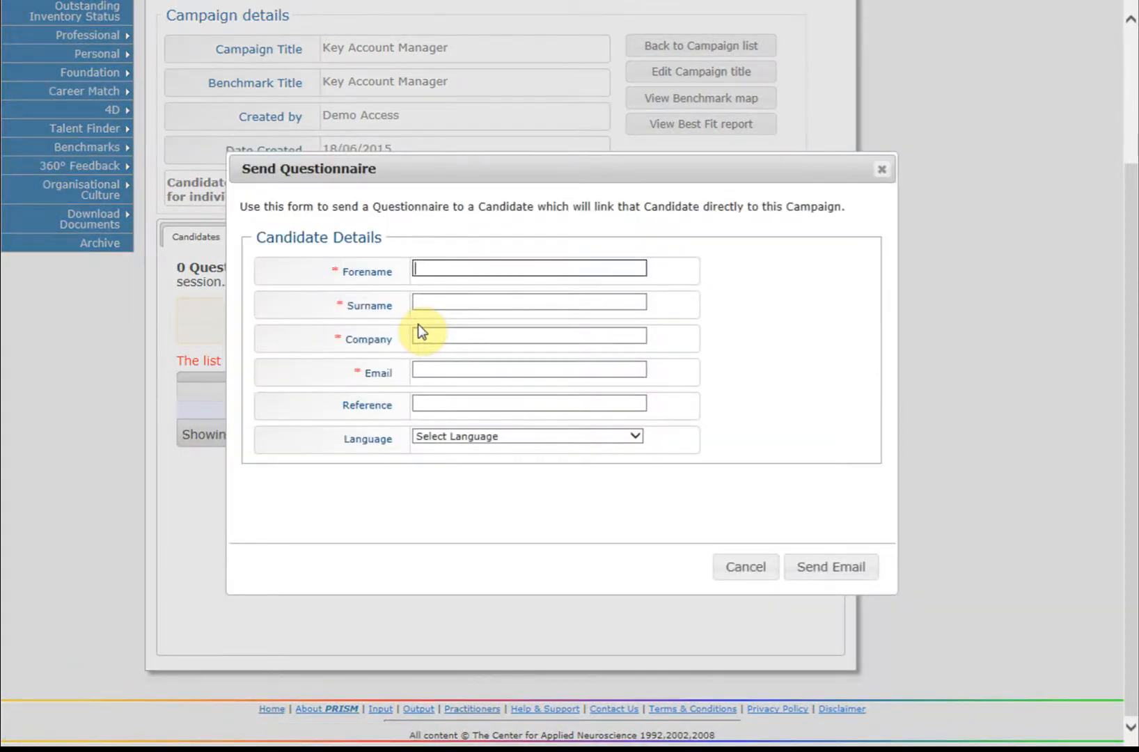
text(Paul)
key(Tab)
text(C)
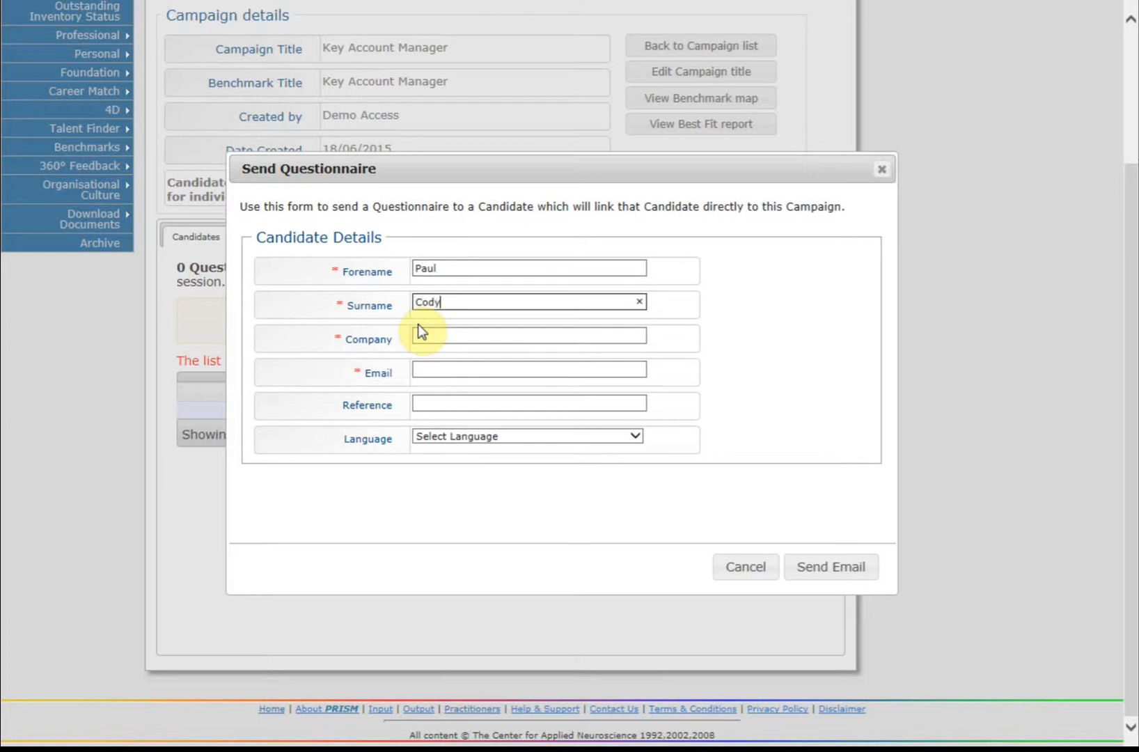
key(Tab)
text(Selford Technology)
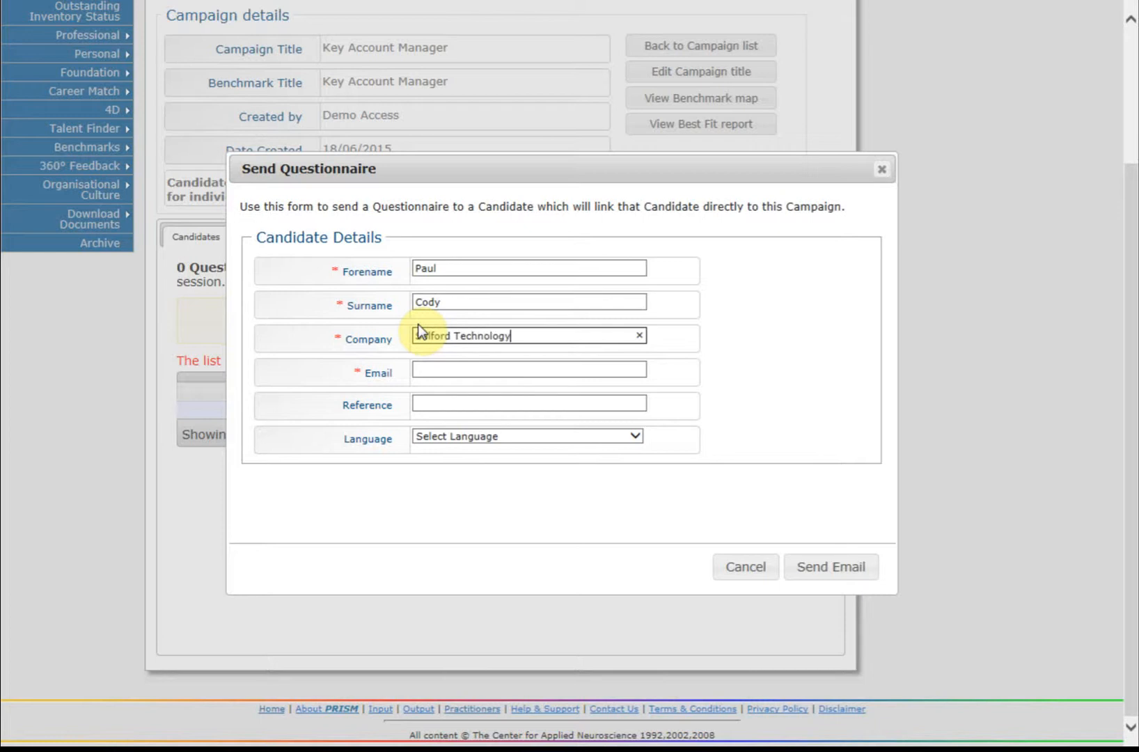
key(Tab)
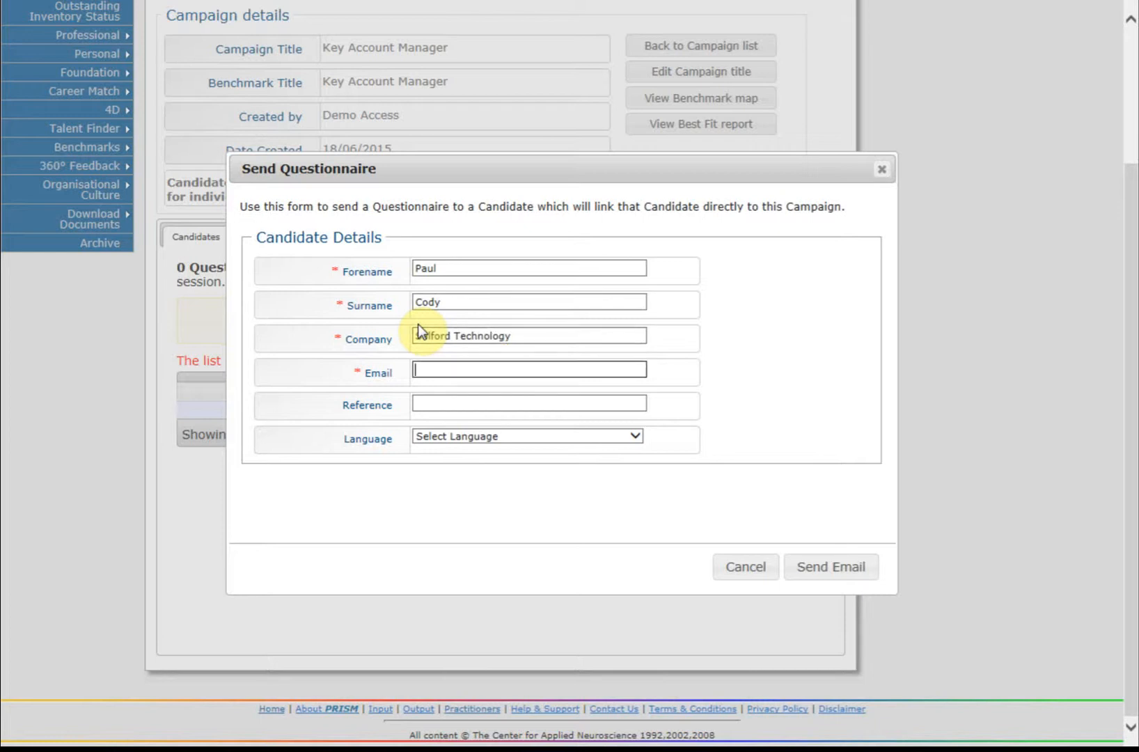
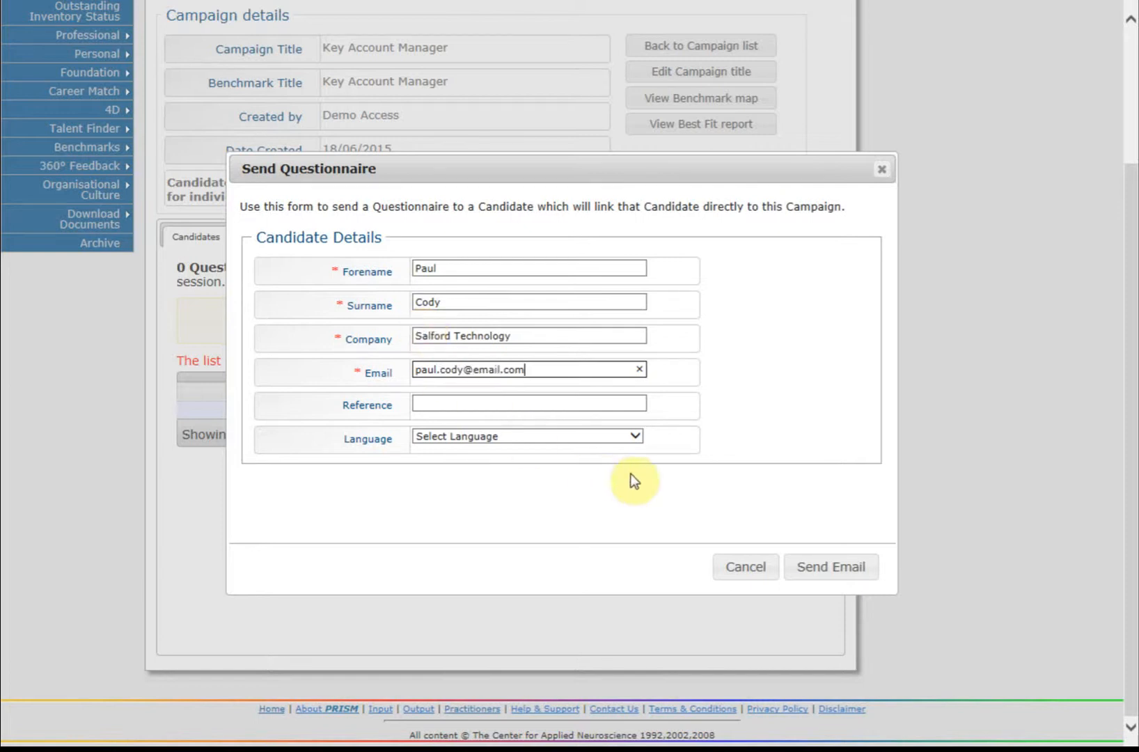
Step: Set the questionnaire language to English and send it to the candidate
click(634, 436)
click(496, 449)
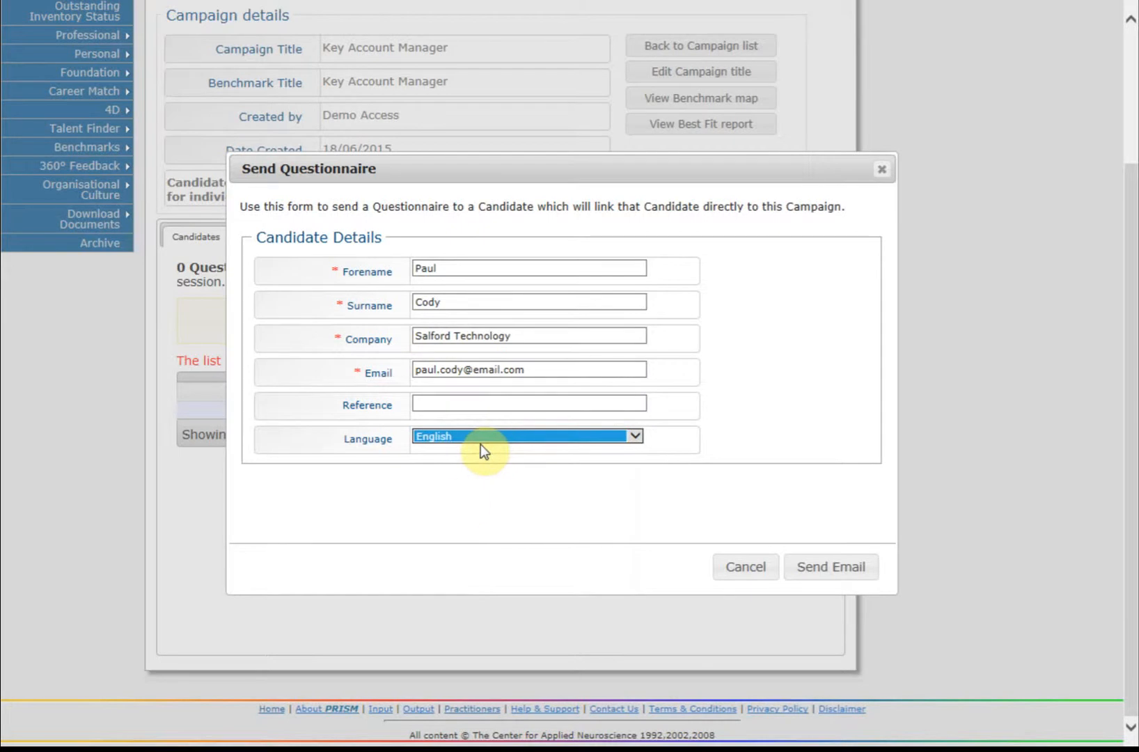
click(822, 572)
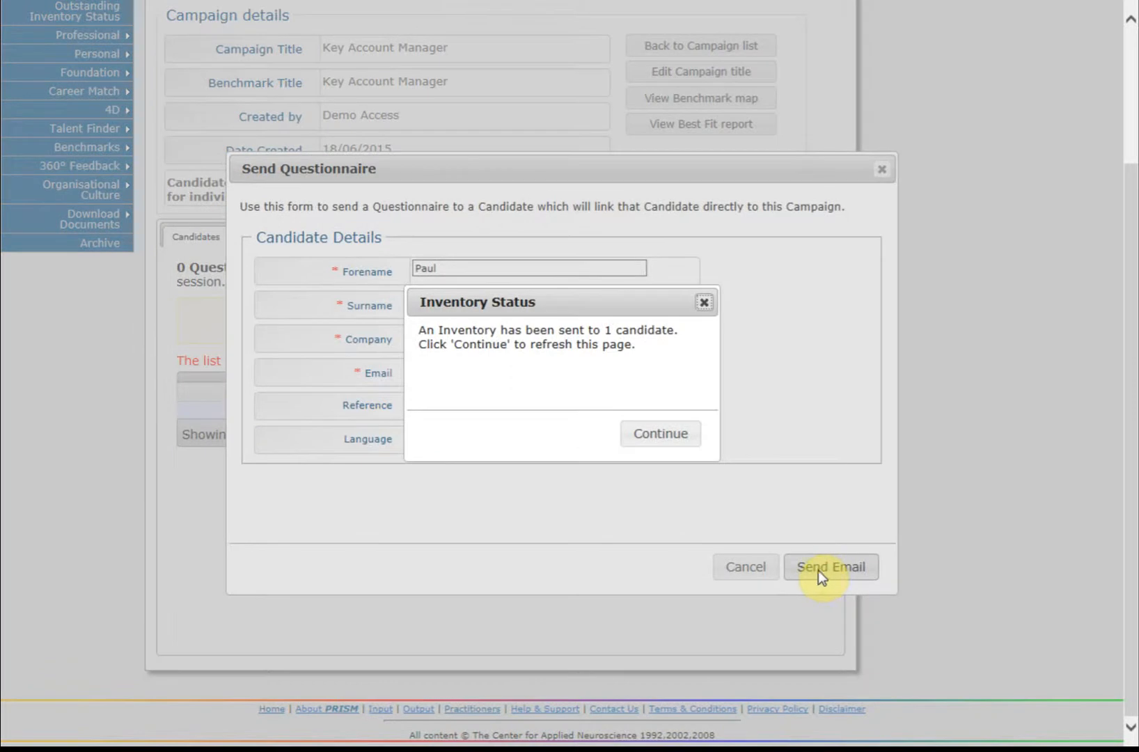
click(653, 439)
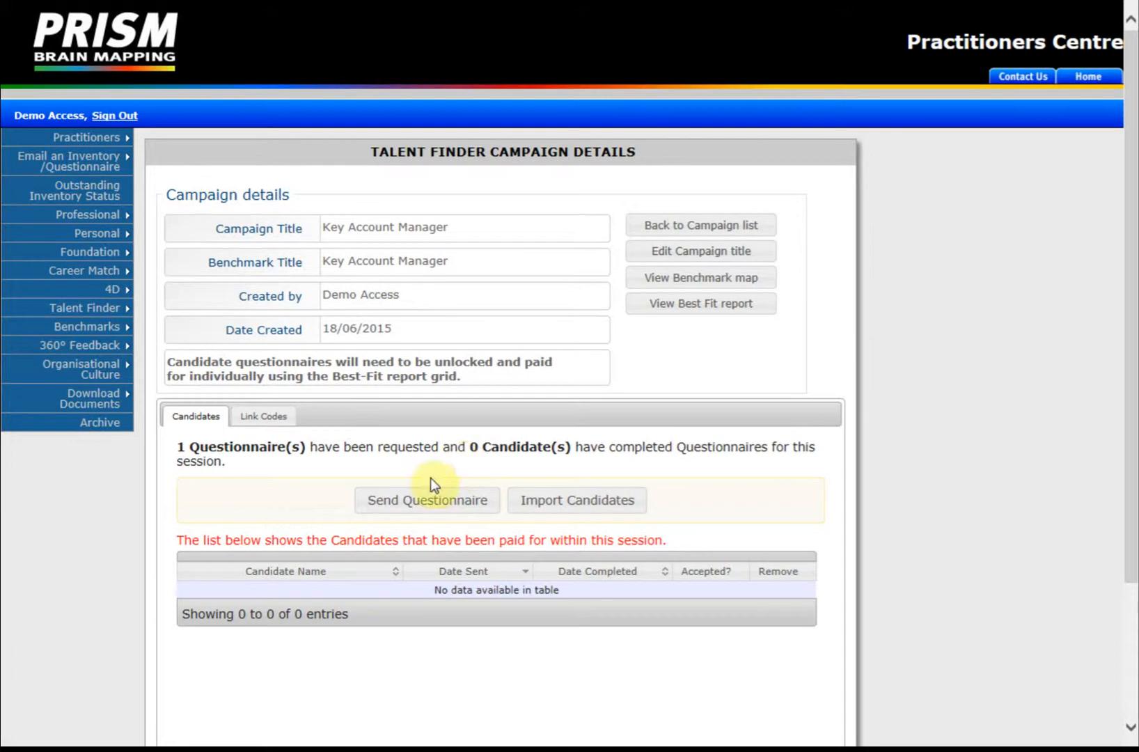
Step: Search candidates by the candidate's first name and import the second match
click(603, 501)
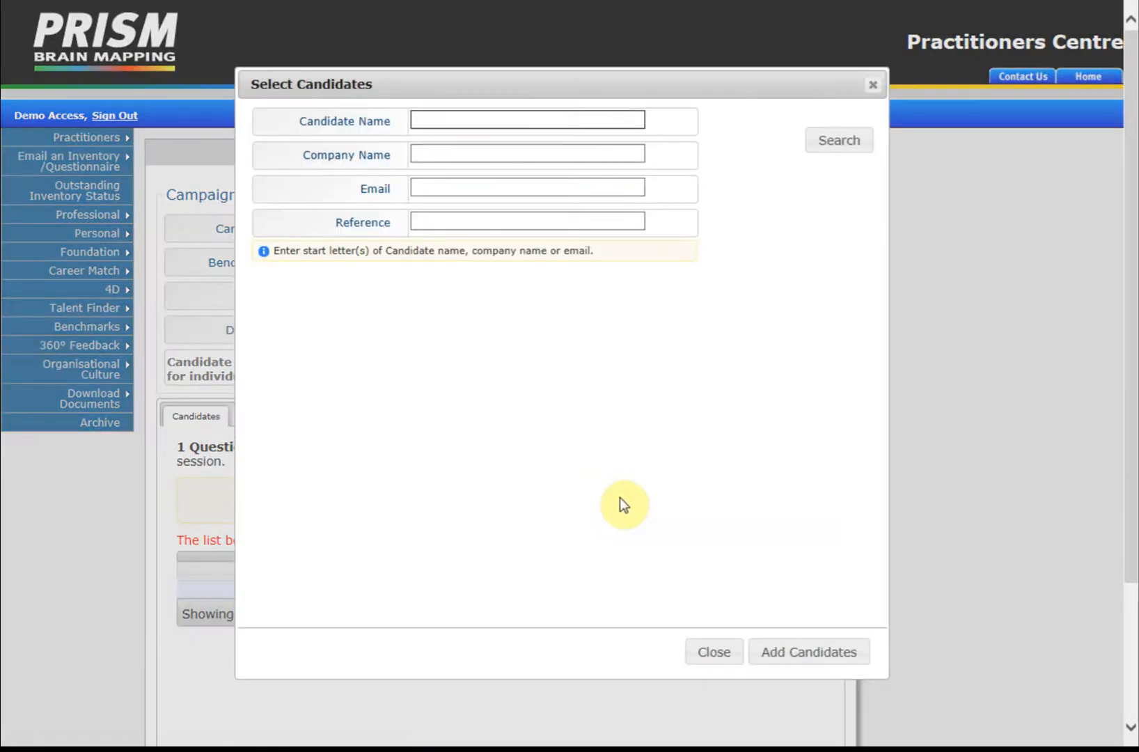
text(Selina)
click(832, 144)
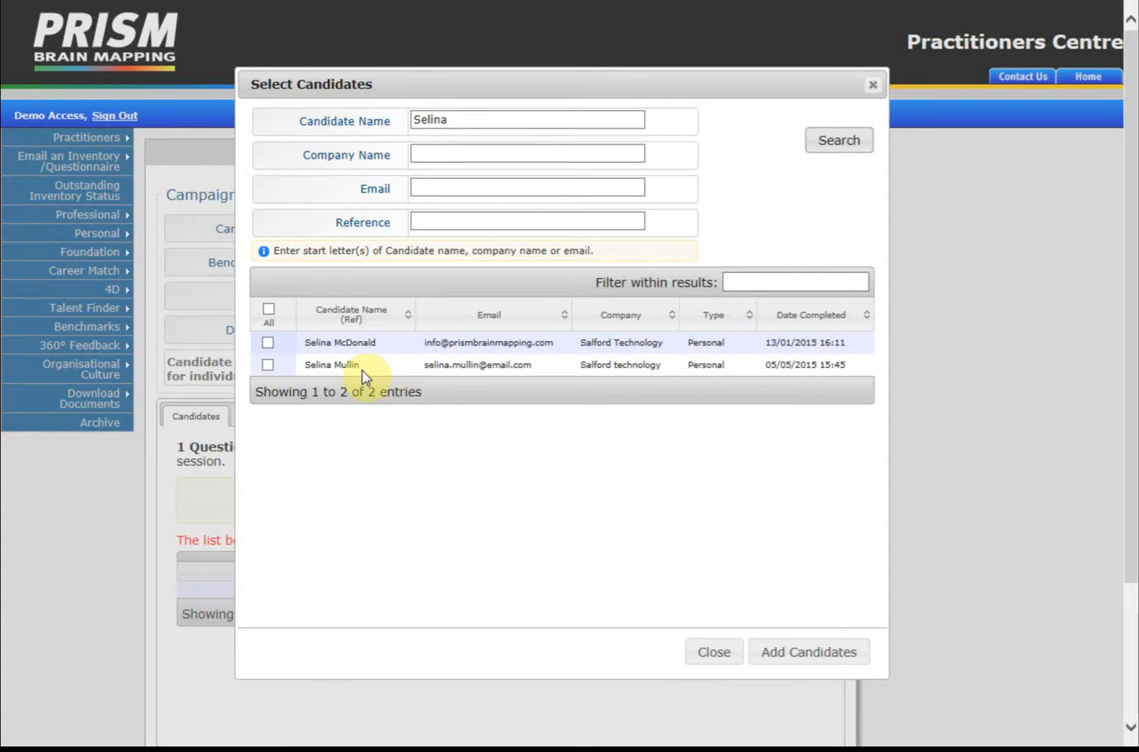
click(268, 364)
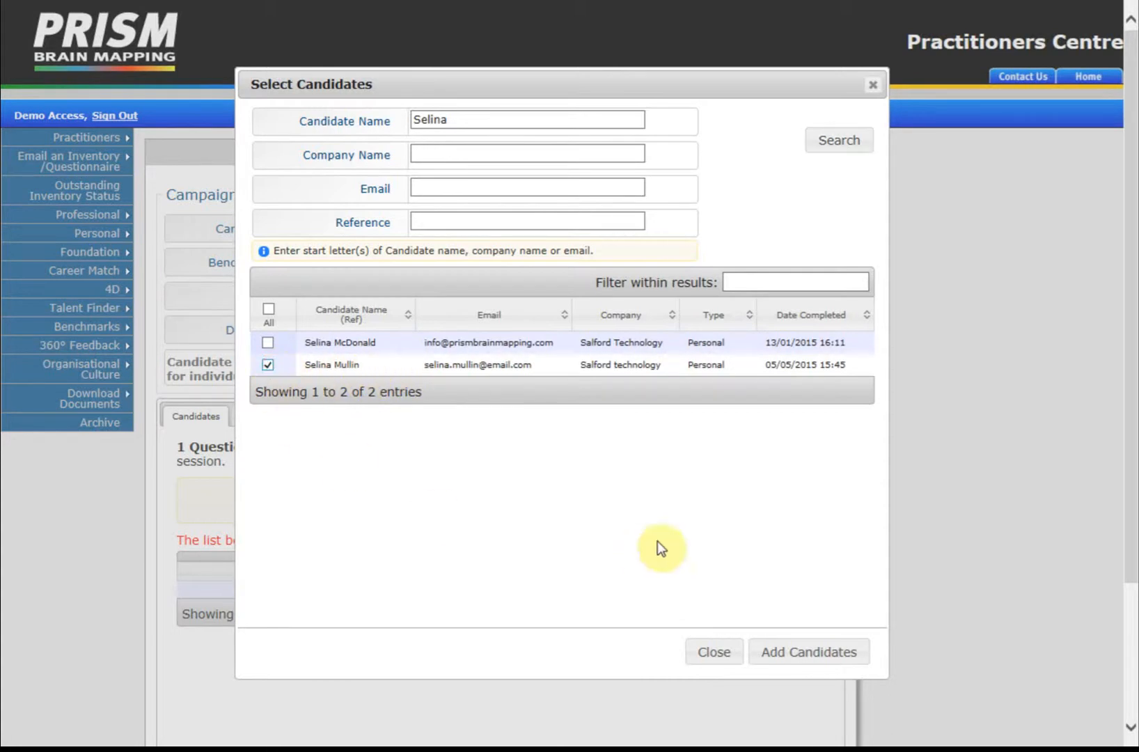
click(795, 654)
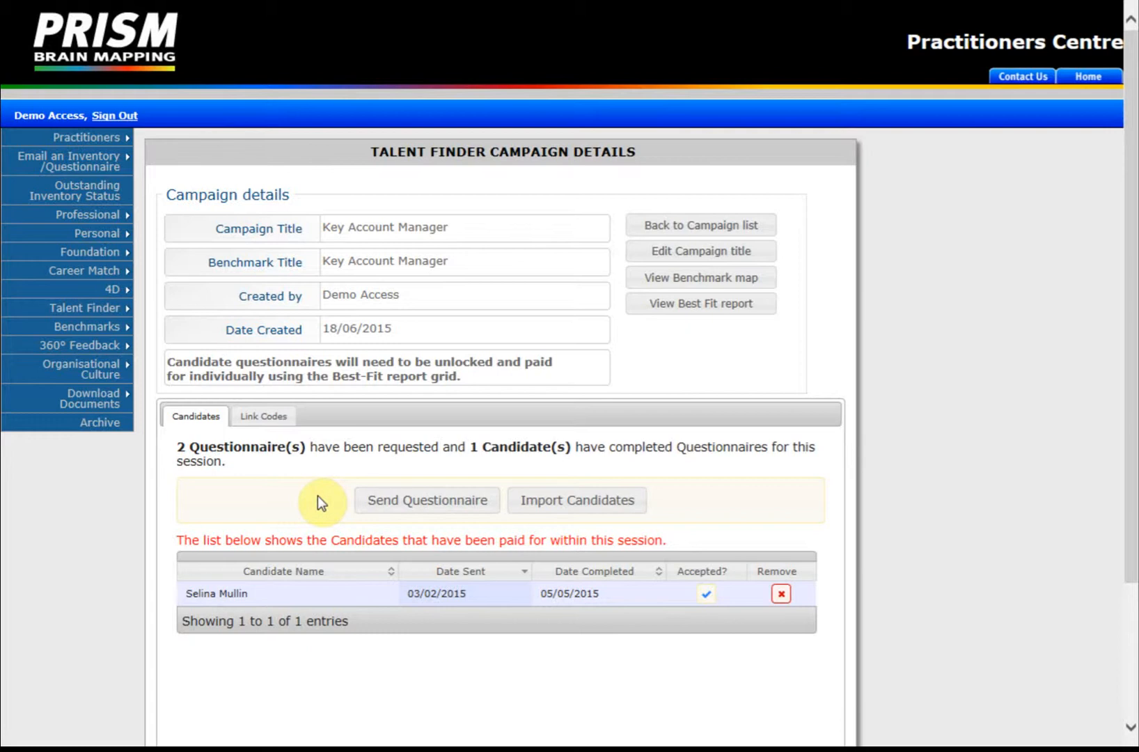
scroll(318, 495, down, 2)
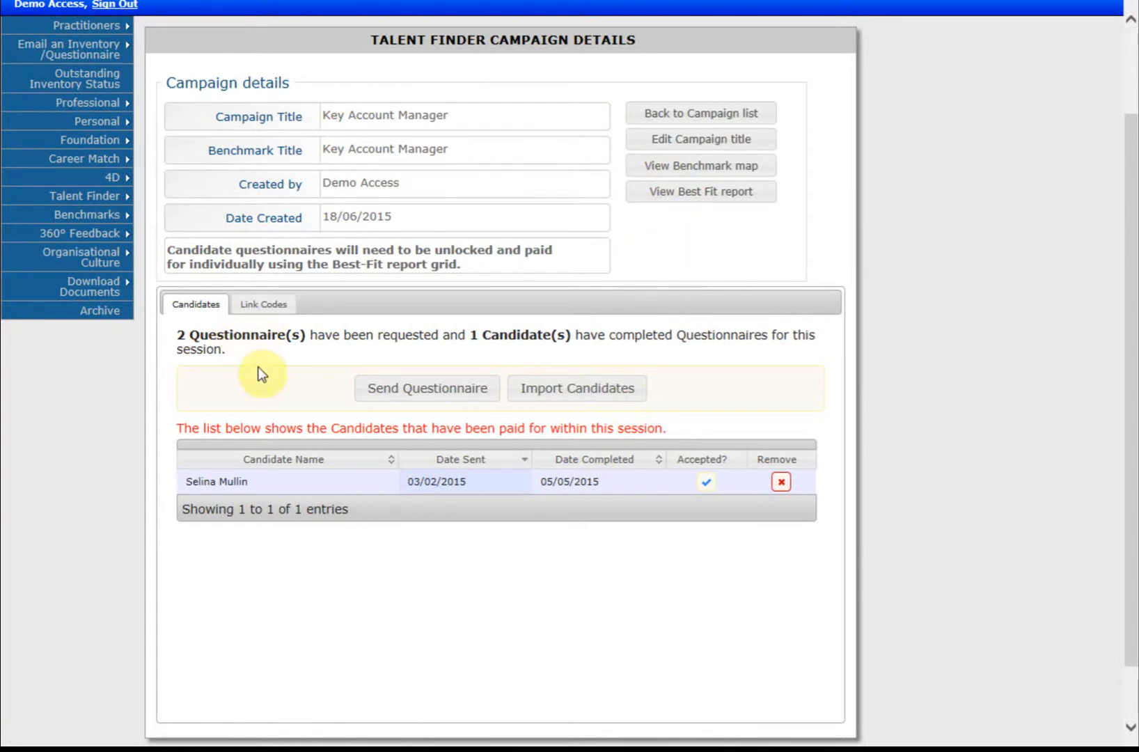
Step: Show the Link Codes tab and select, then deselect, the email link code
click(265, 305)
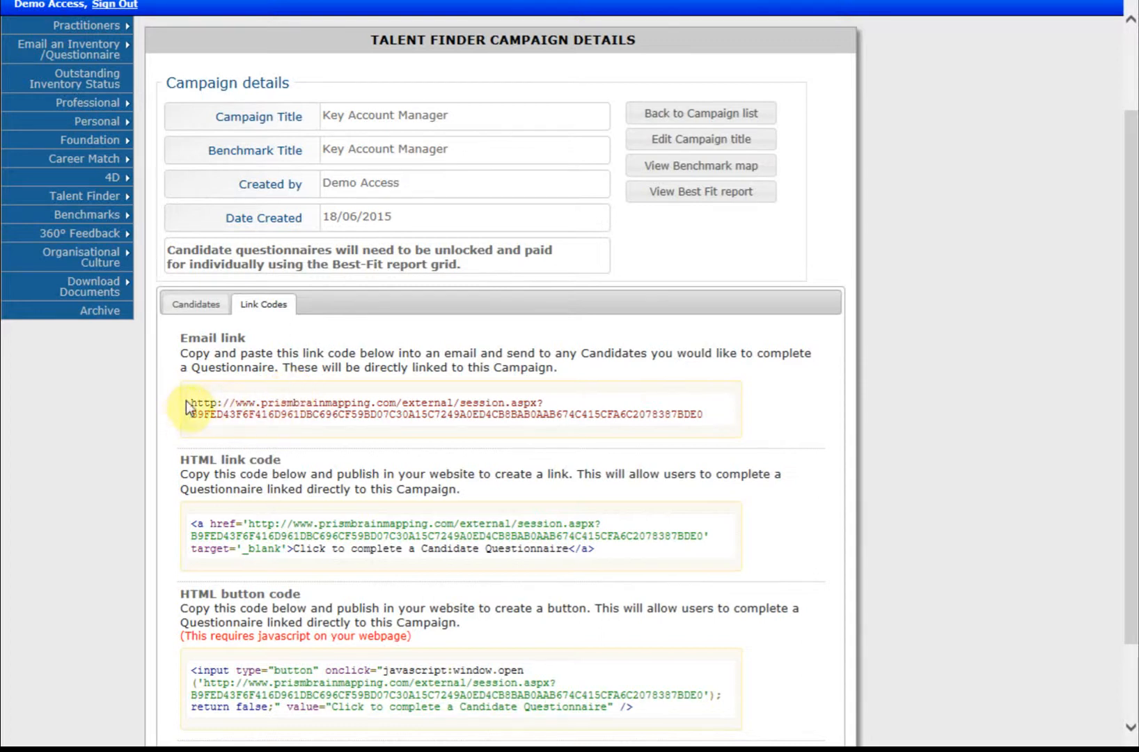
drag(193, 402, 720, 415)
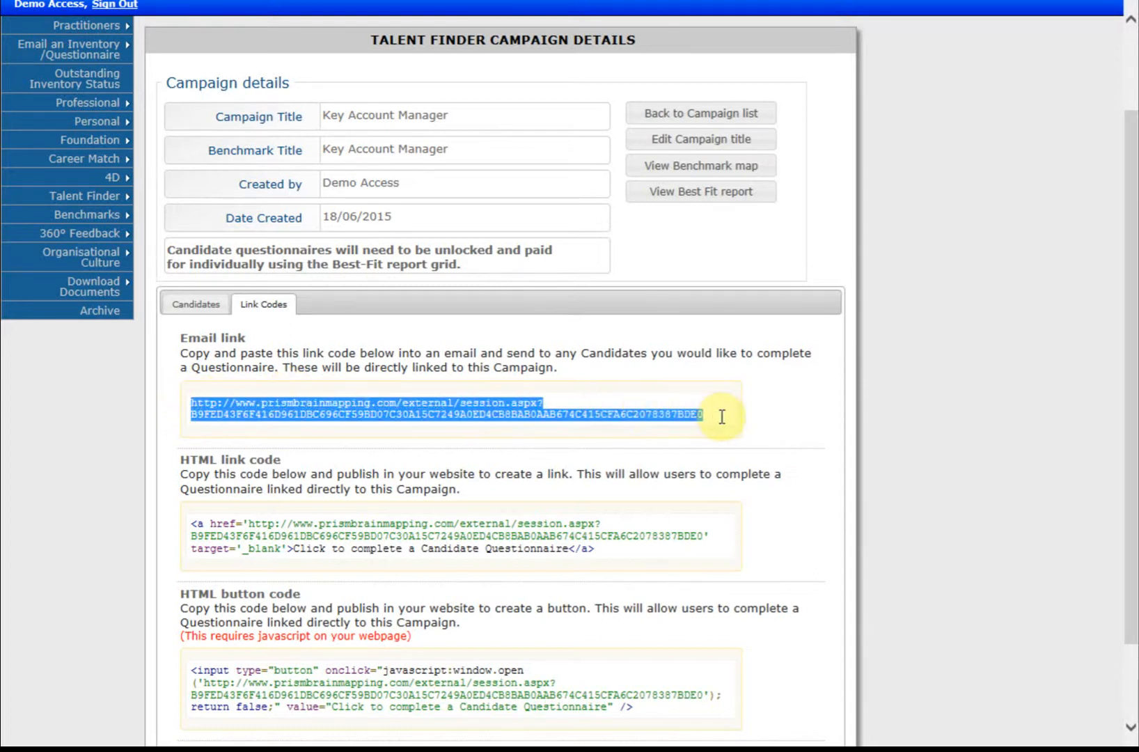
click(800, 418)
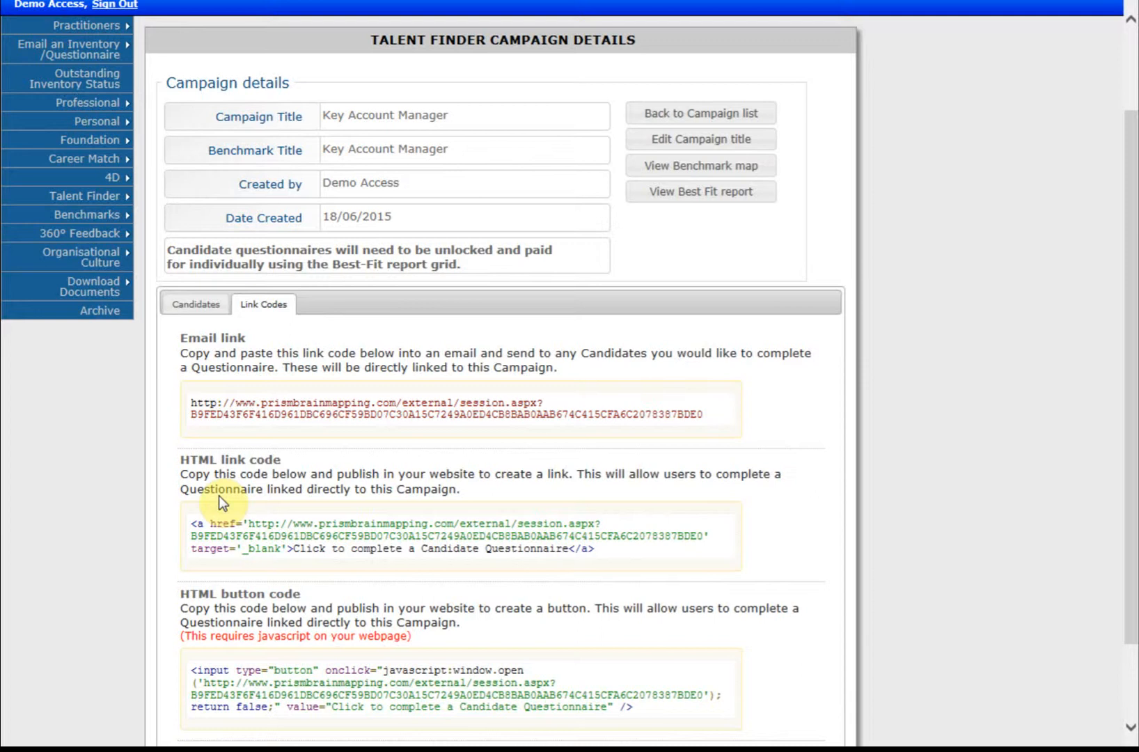
Step: From the Candidates tab, open the Key Account Manager Best Fit report
click(197, 306)
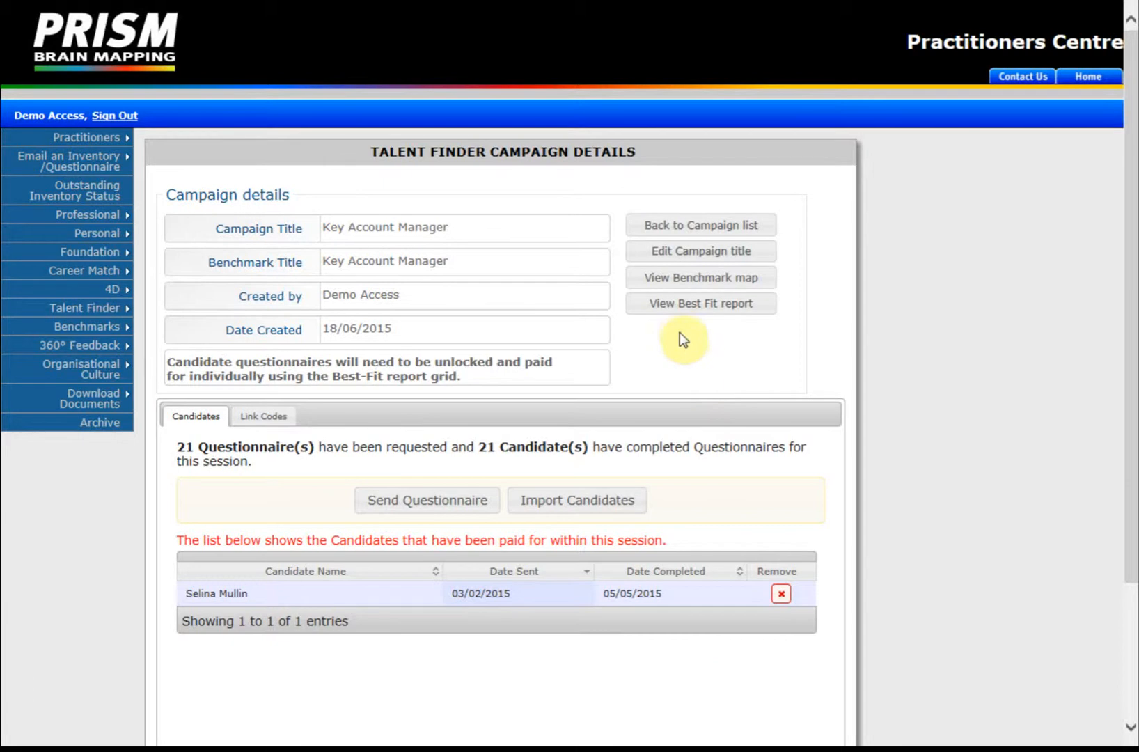
click(675, 307)
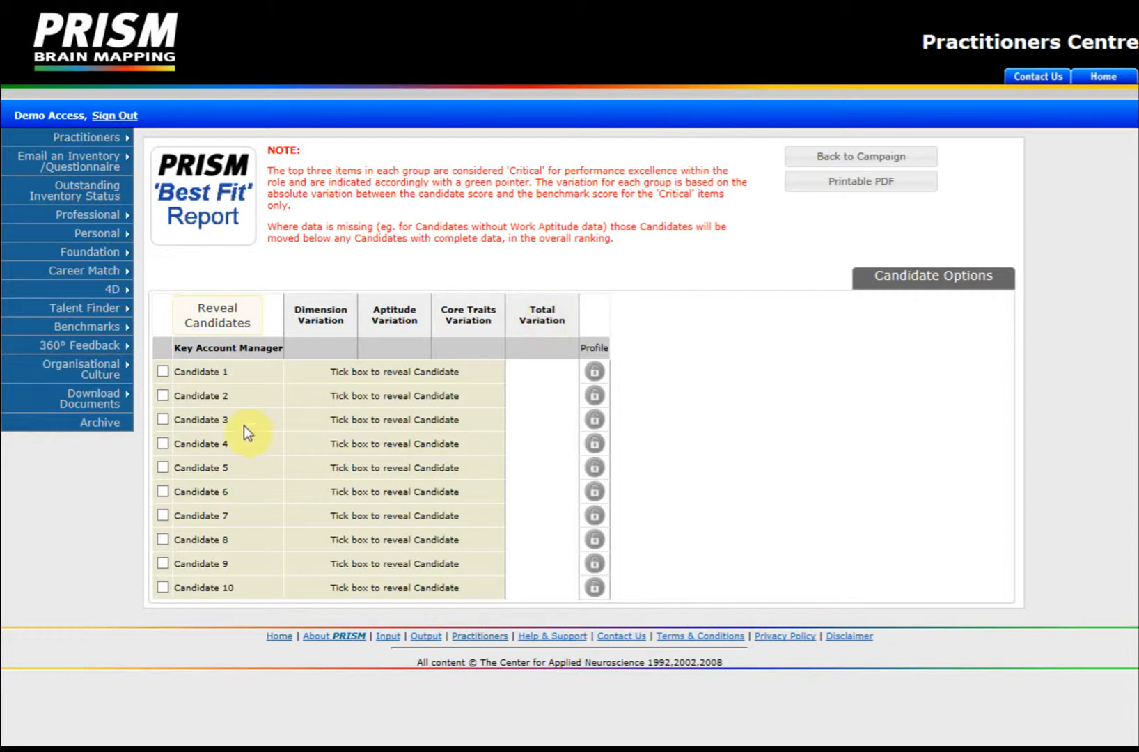
Step: Tick the top hidden candidates and reveal their names and scores
click(163, 372)
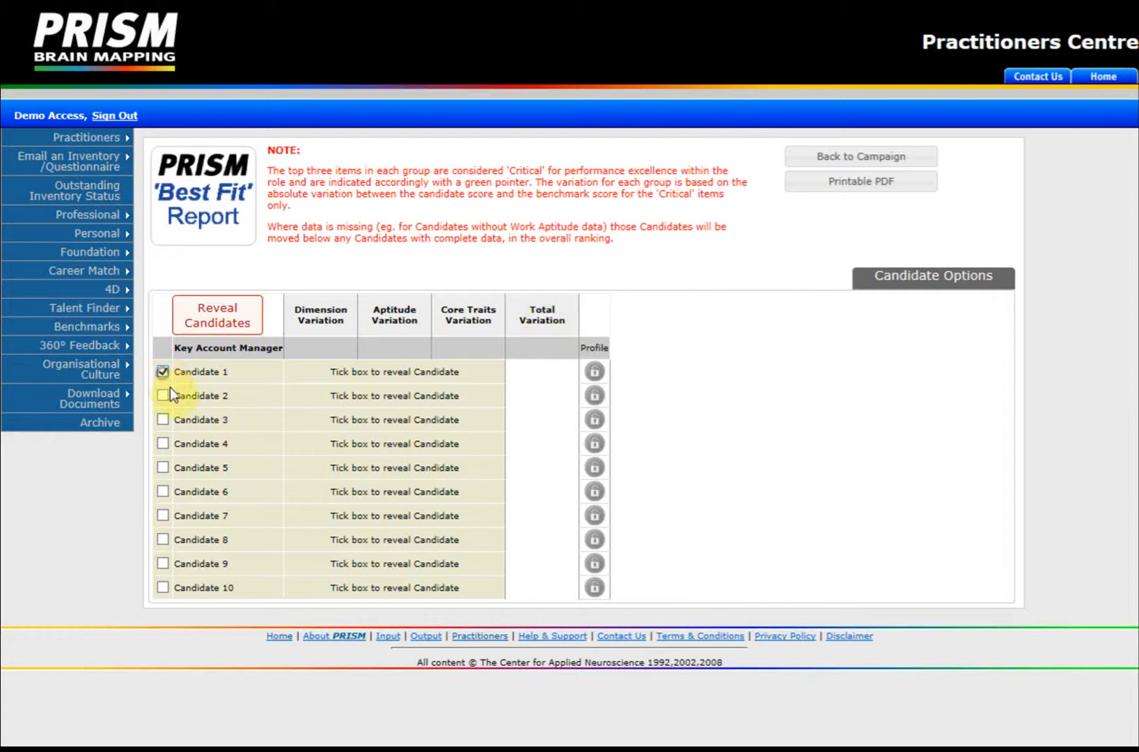
click(163, 420)
click(163, 443)
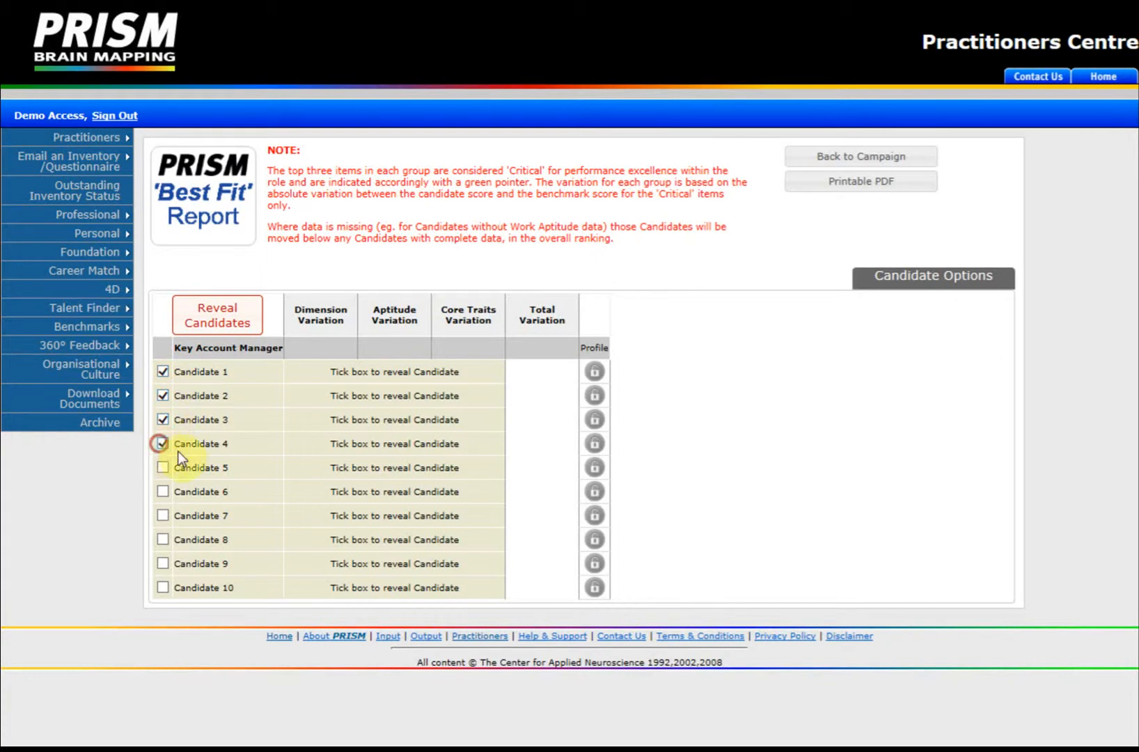
click(218, 322)
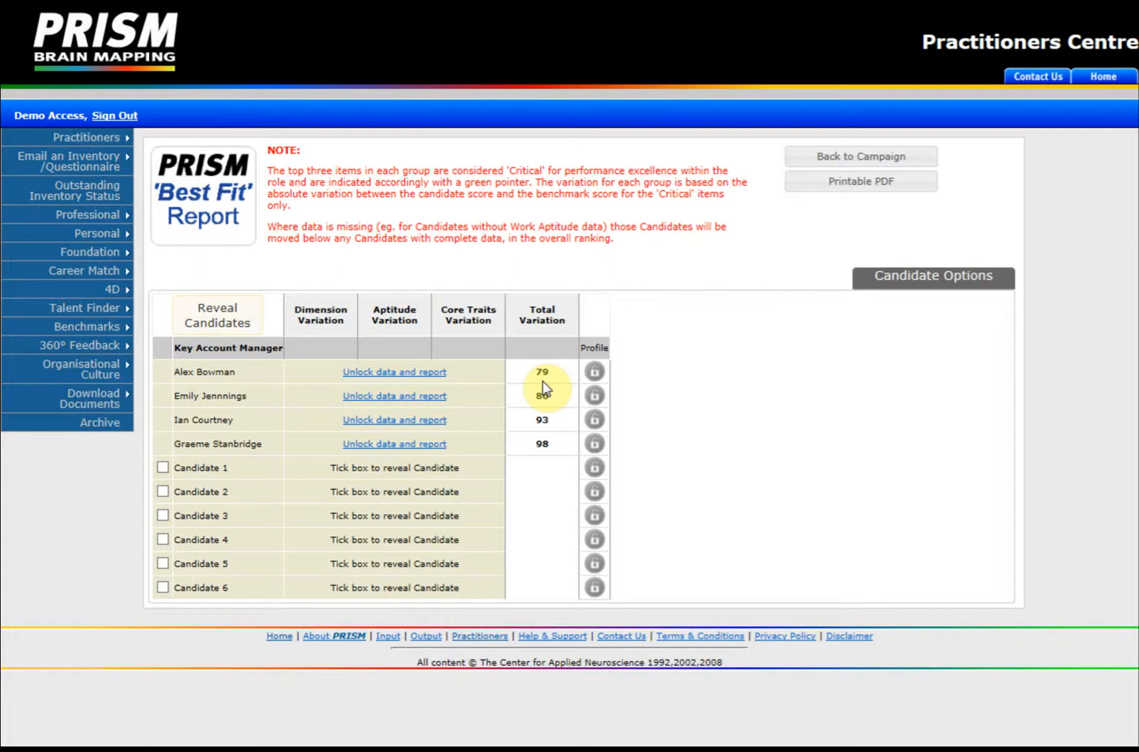
Step: Reveal two more candidates, accepting the extra credit charge
click(163, 468)
click(163, 492)
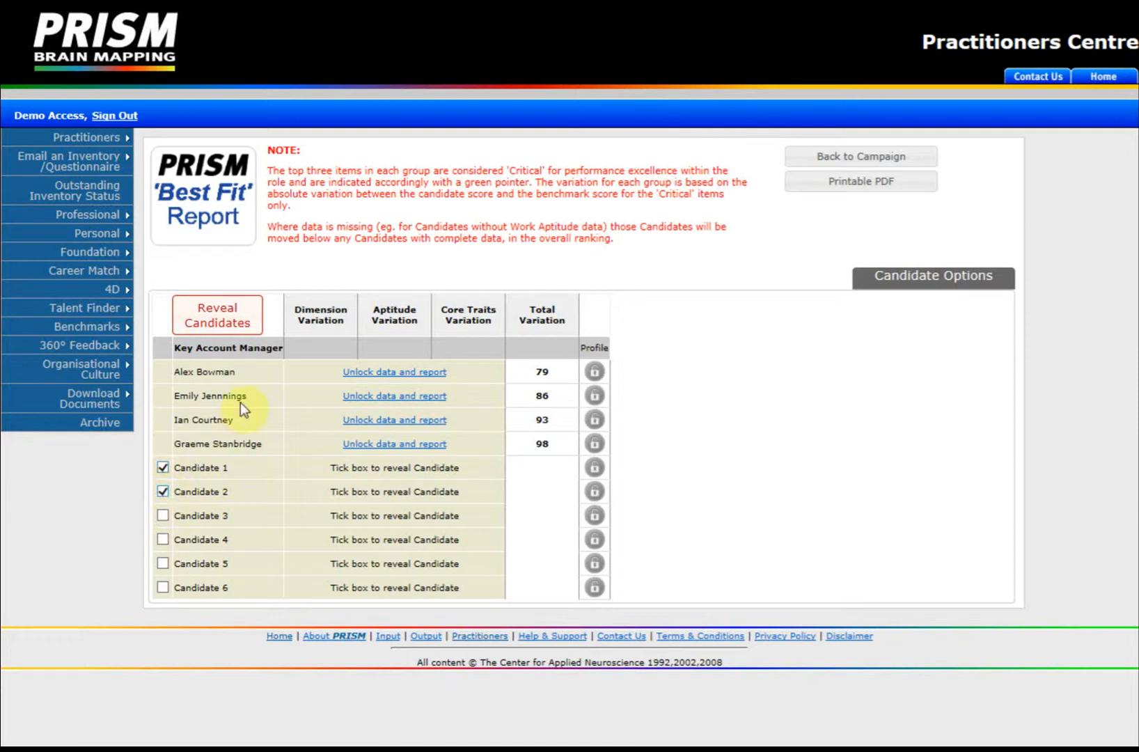
click(231, 320)
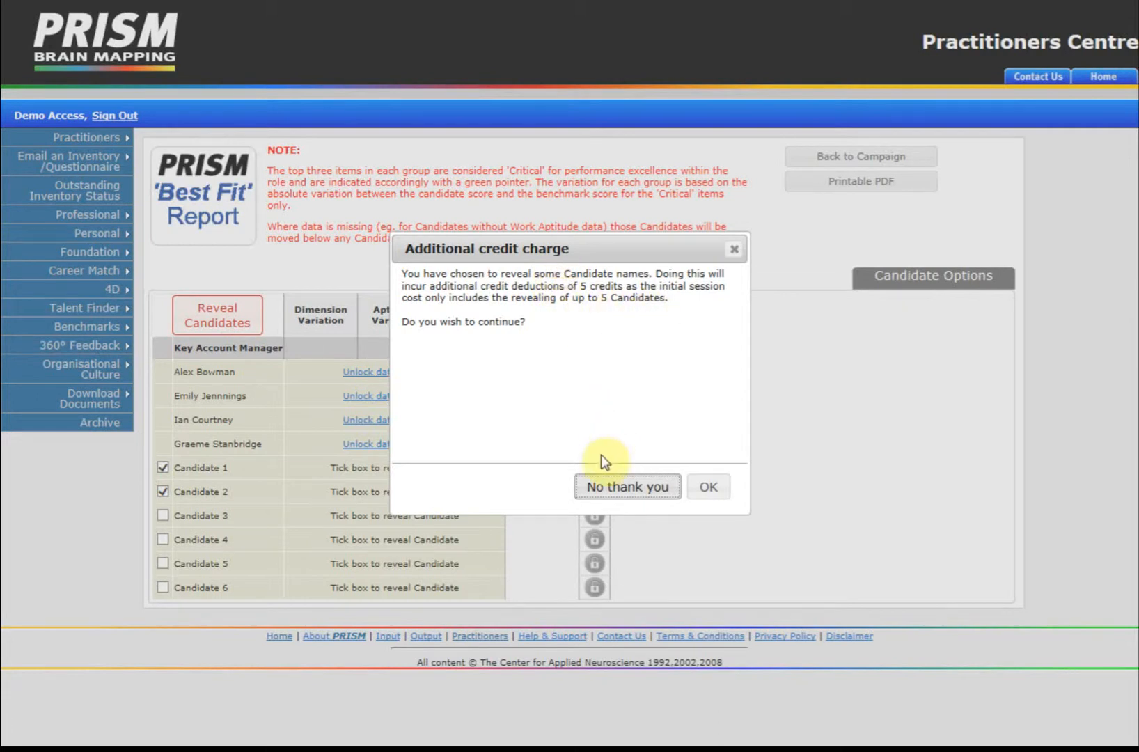
click(708, 490)
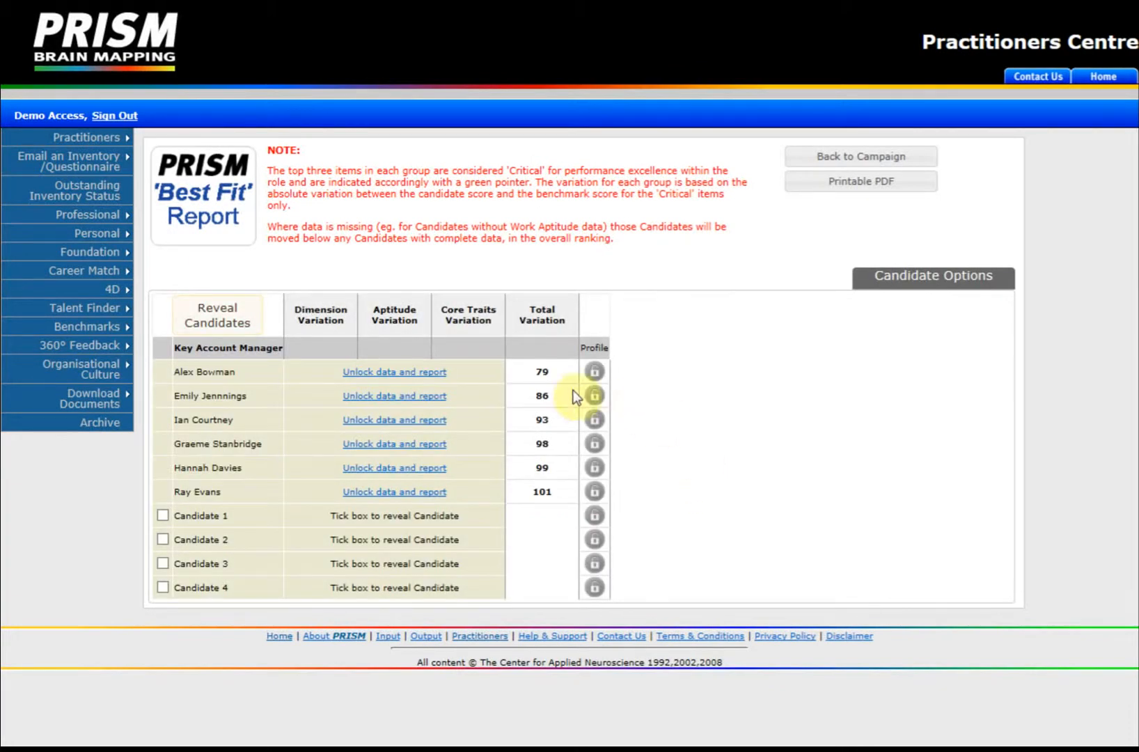
Step: Unlock the top candidate's data, choose Summary Report with interview questions, then close the options
click(378, 375)
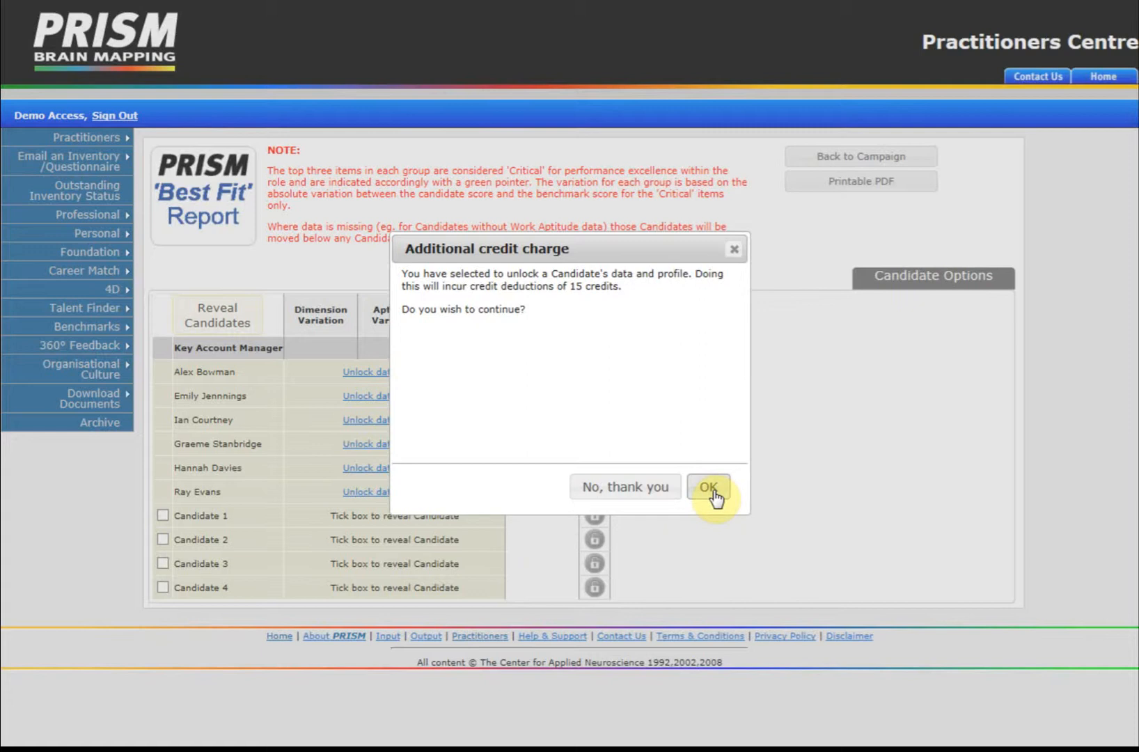
click(710, 487)
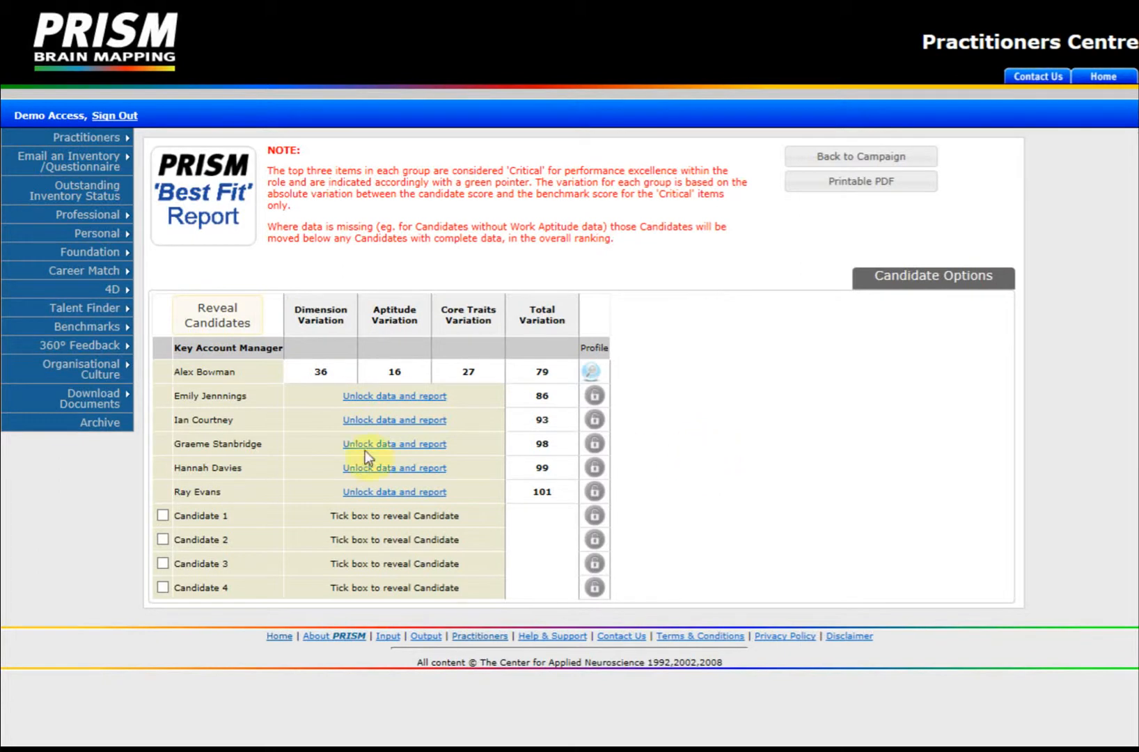
click(591, 372)
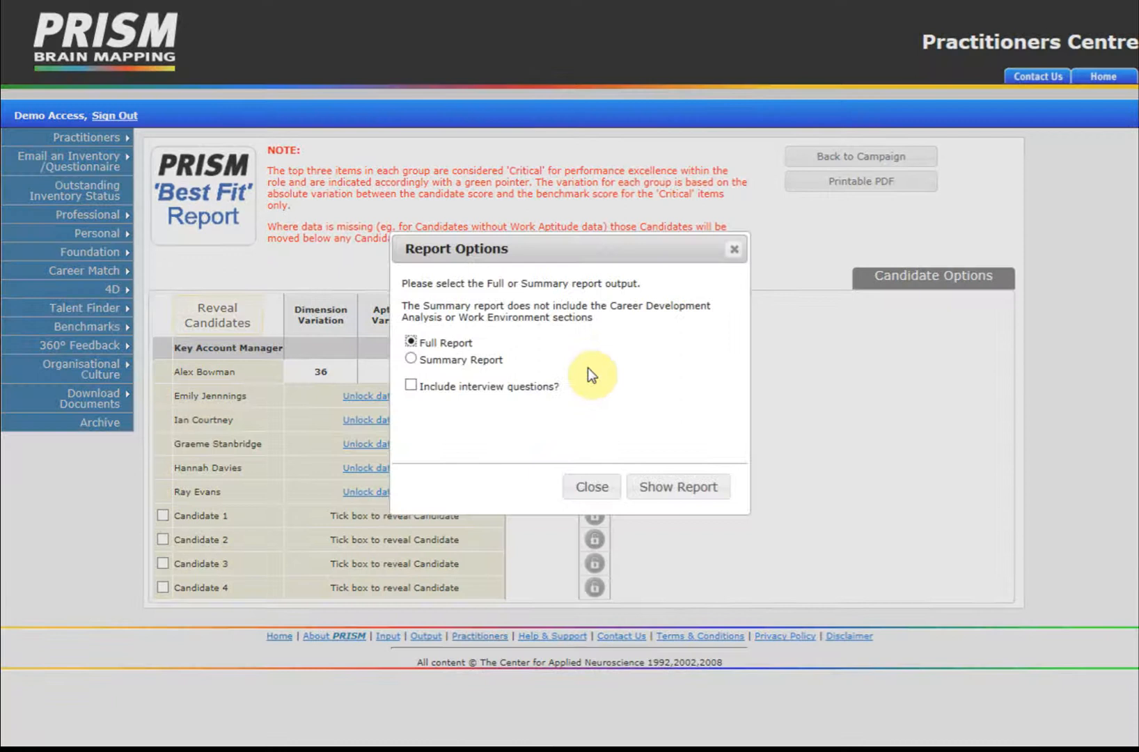
click(414, 361)
click(411, 386)
click(596, 487)
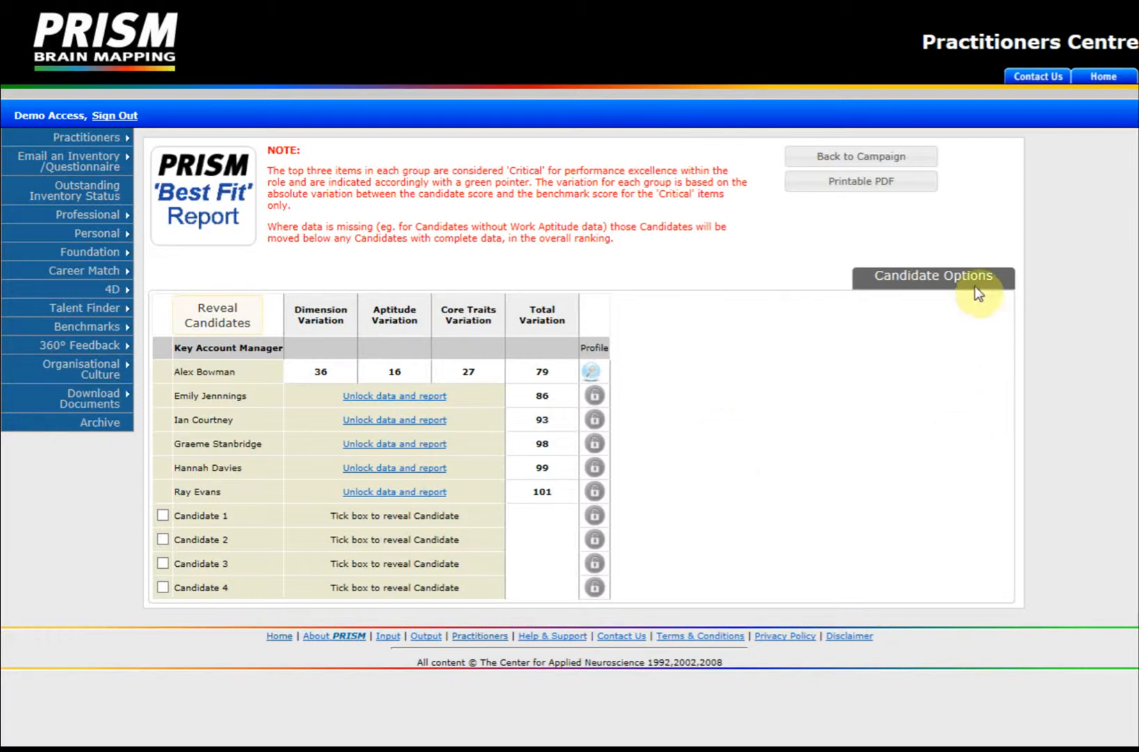
Step: Add the Team Dynamics candidate, found by name, to the report and update the results
click(938, 288)
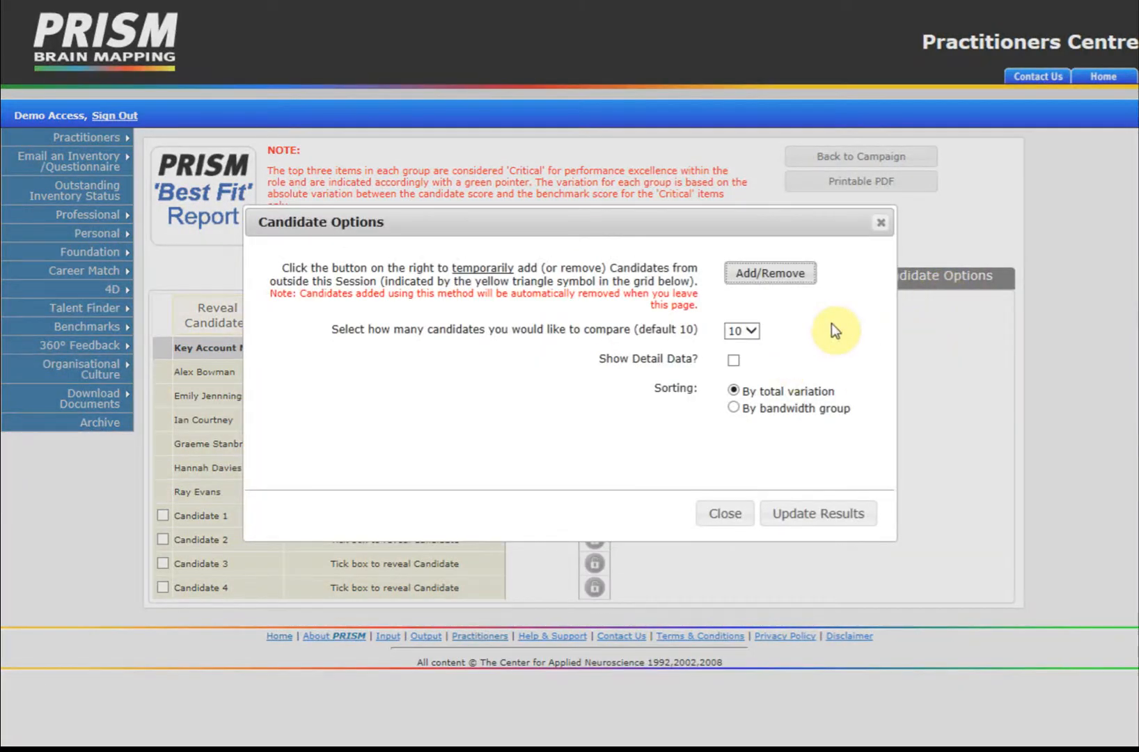
click(777, 282)
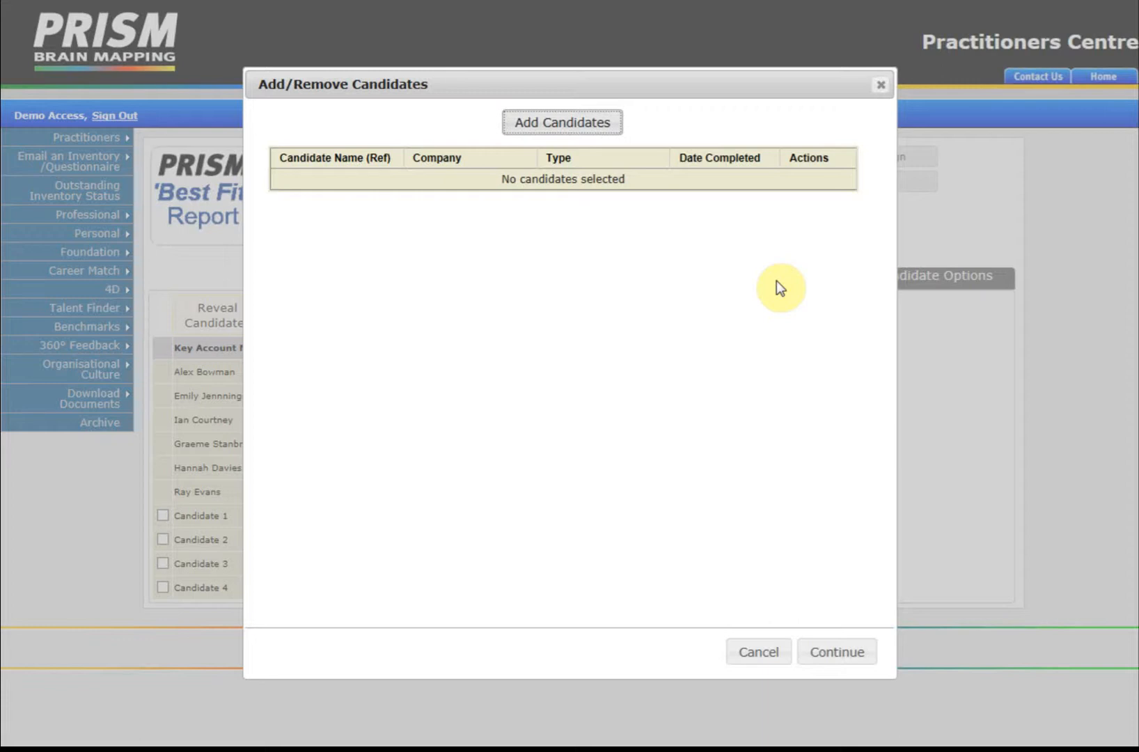
click(578, 122)
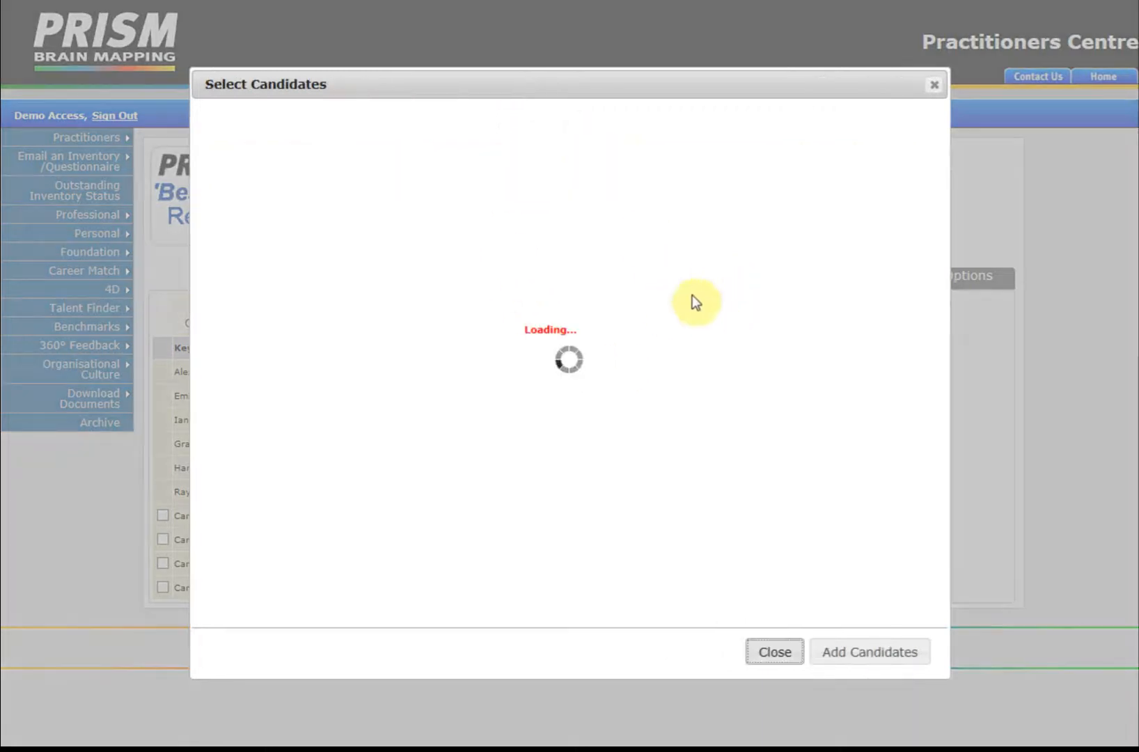
click(830, 129)
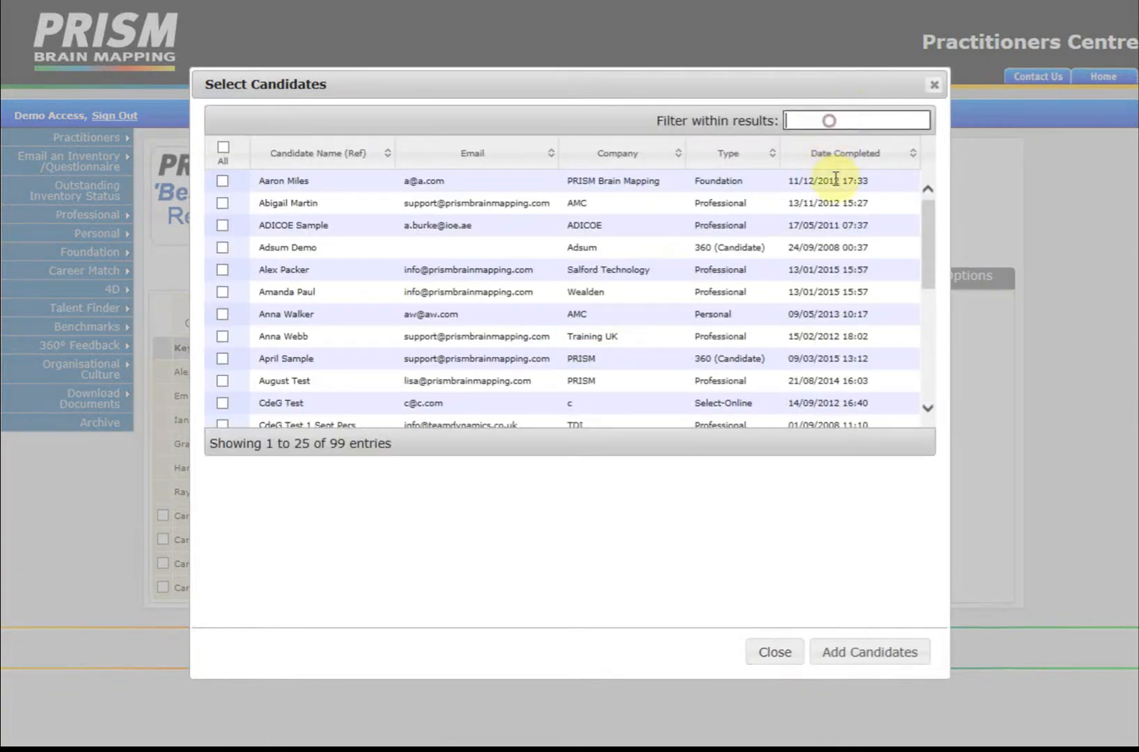
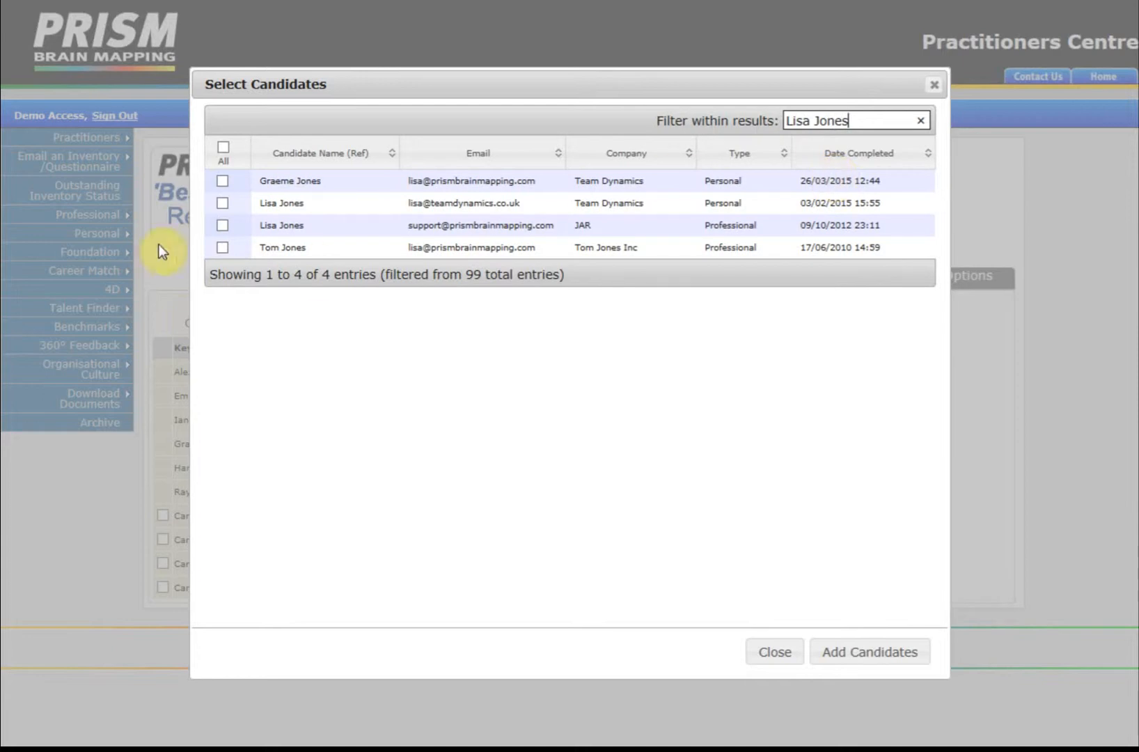
click(222, 202)
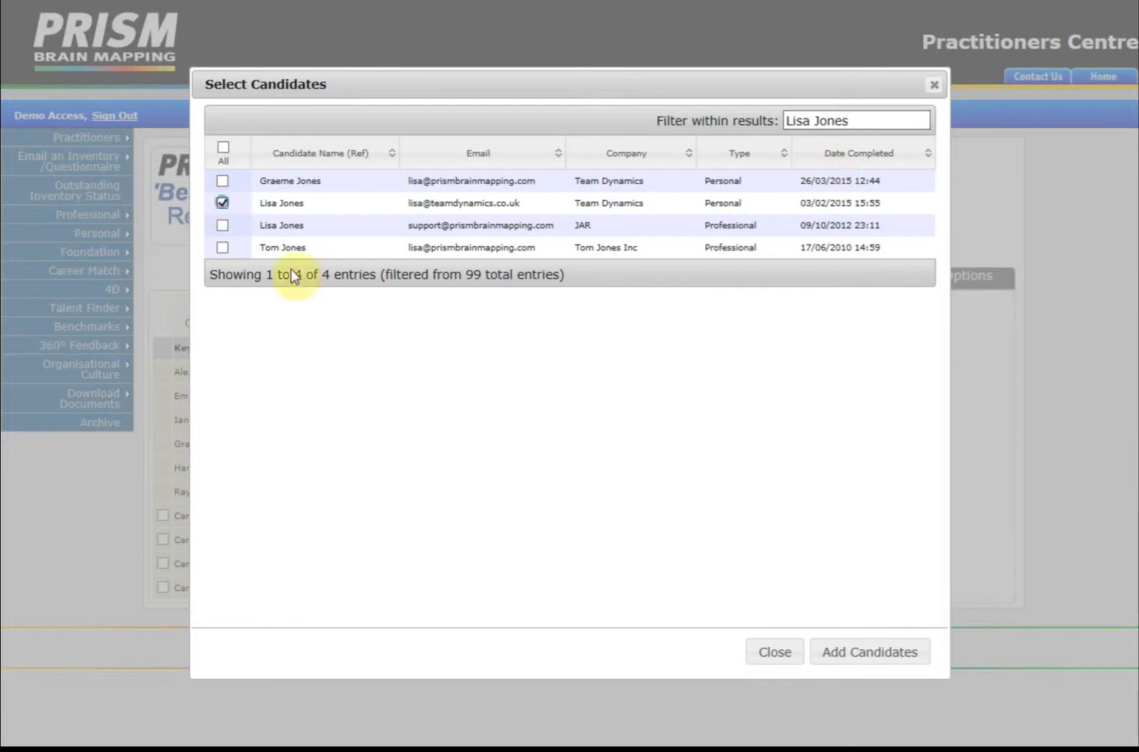
click(857, 654)
click(834, 658)
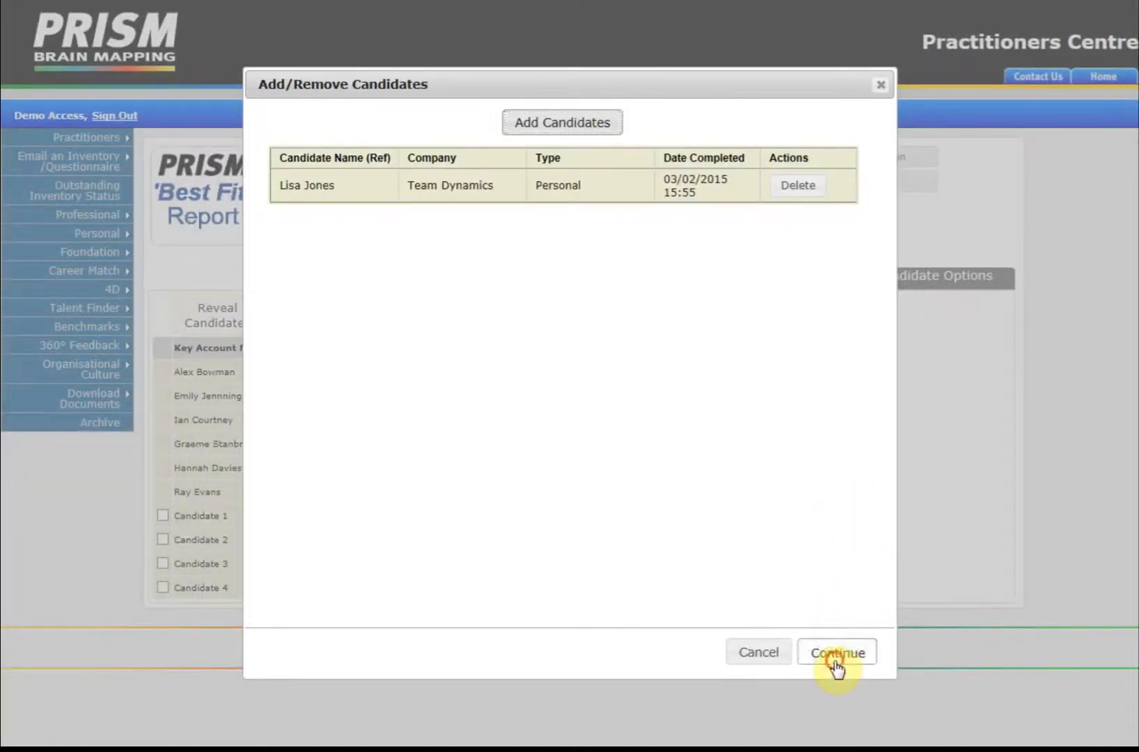
click(842, 516)
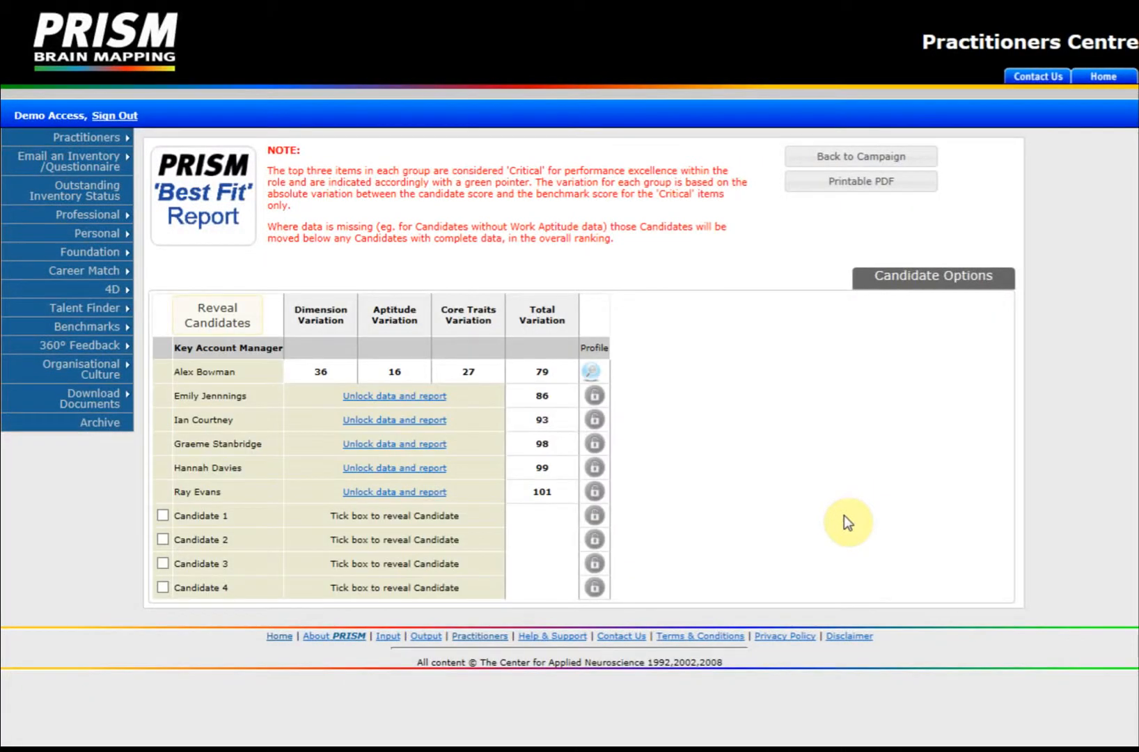
Step: Set the candidate comparison count to All and update the results
click(923, 283)
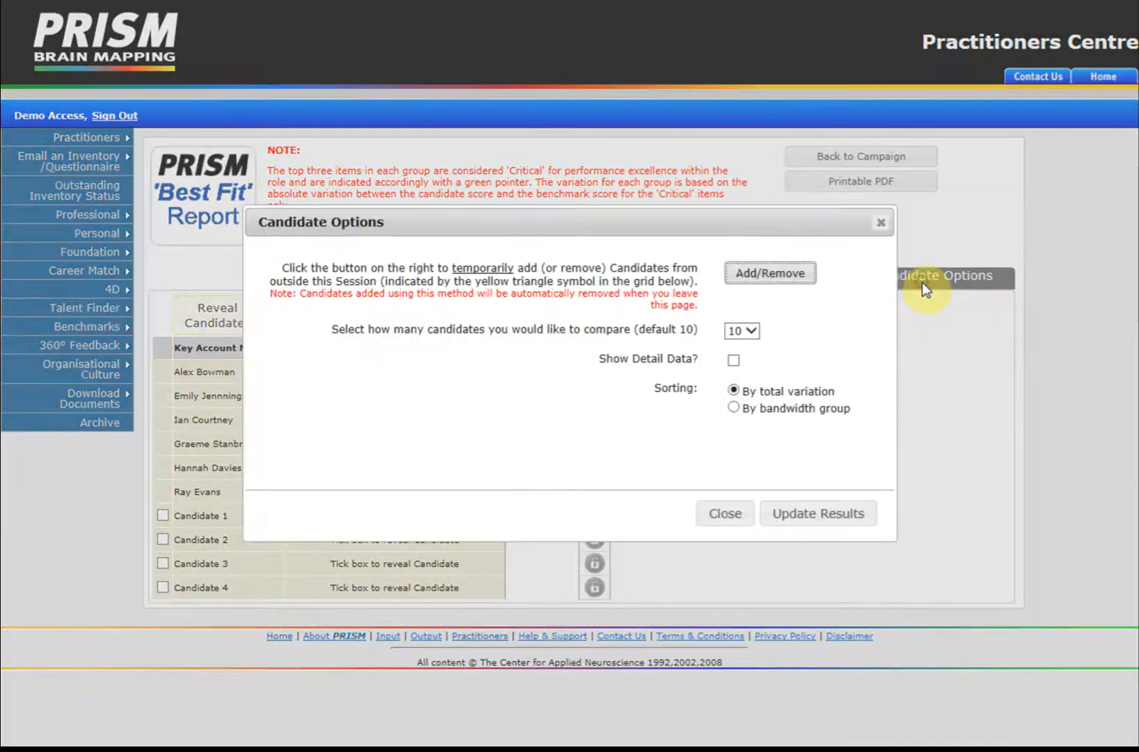
click(750, 332)
click(740, 368)
click(773, 519)
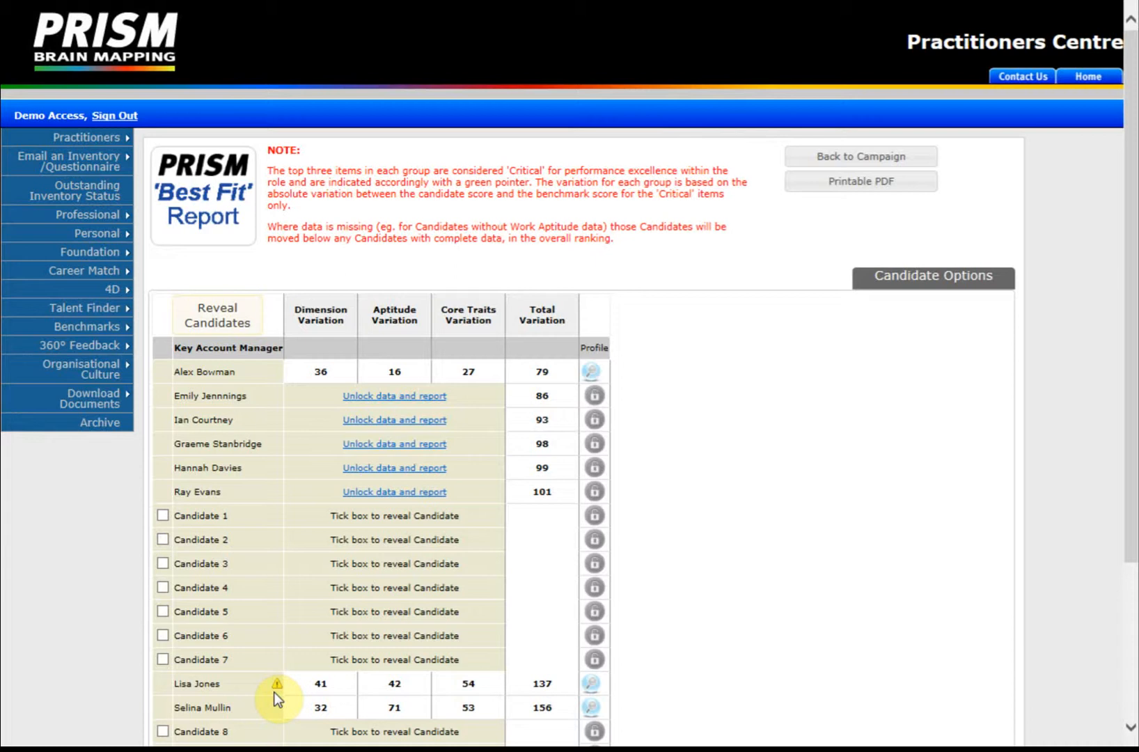
Step: Delete the added Team Dynamics candidate and update the report
click(930, 285)
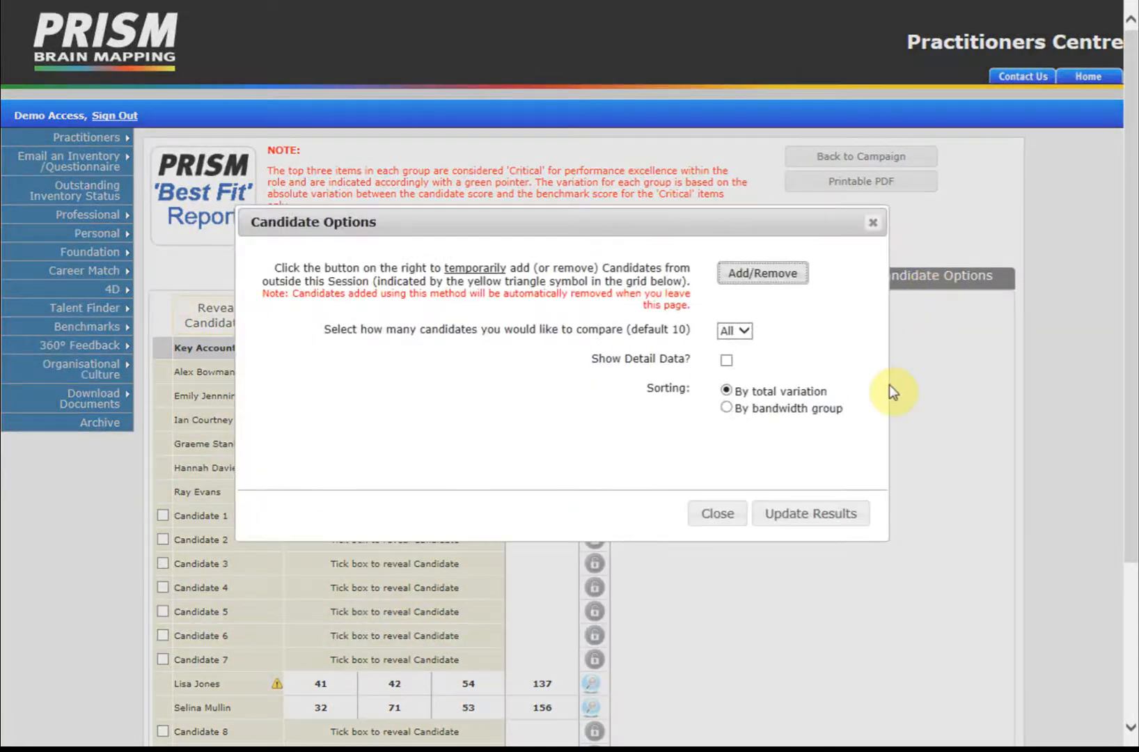
click(775, 277)
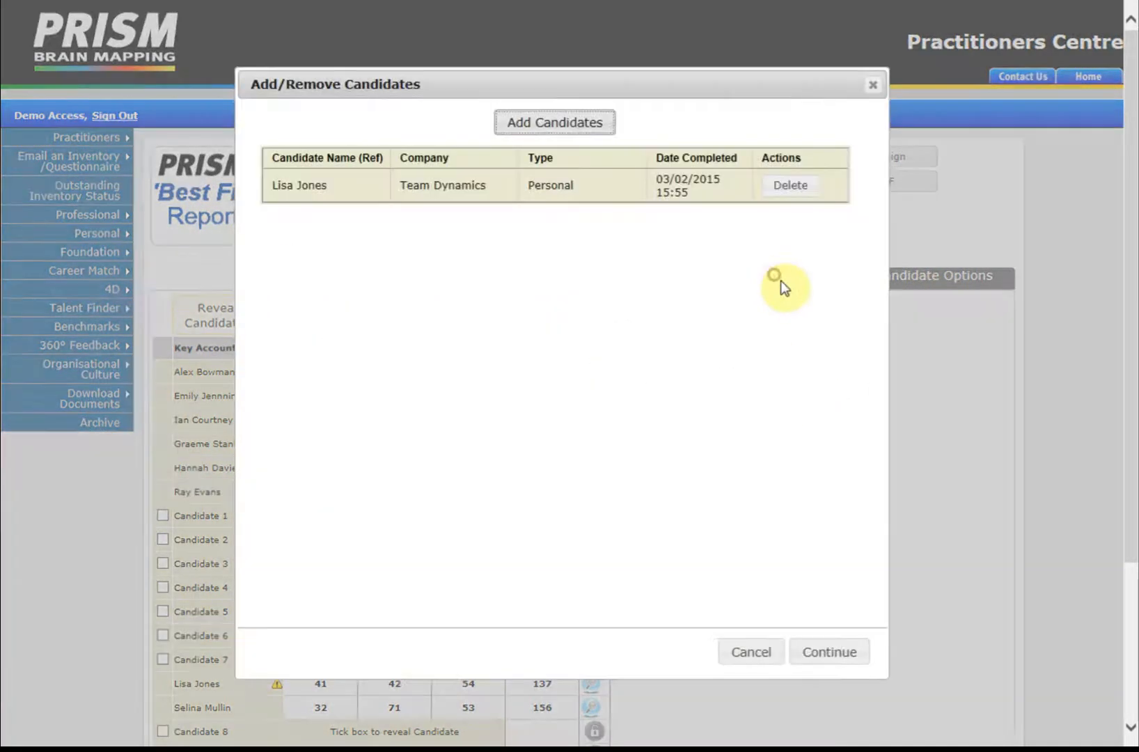
click(794, 186)
click(836, 655)
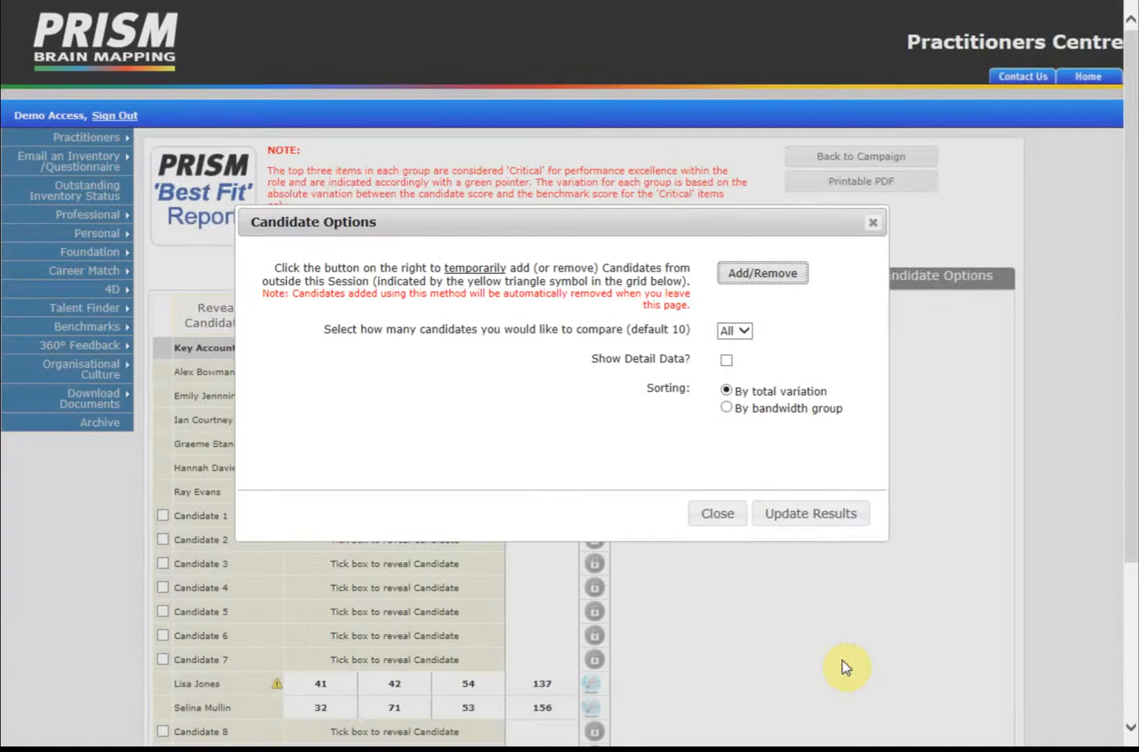
click(843, 517)
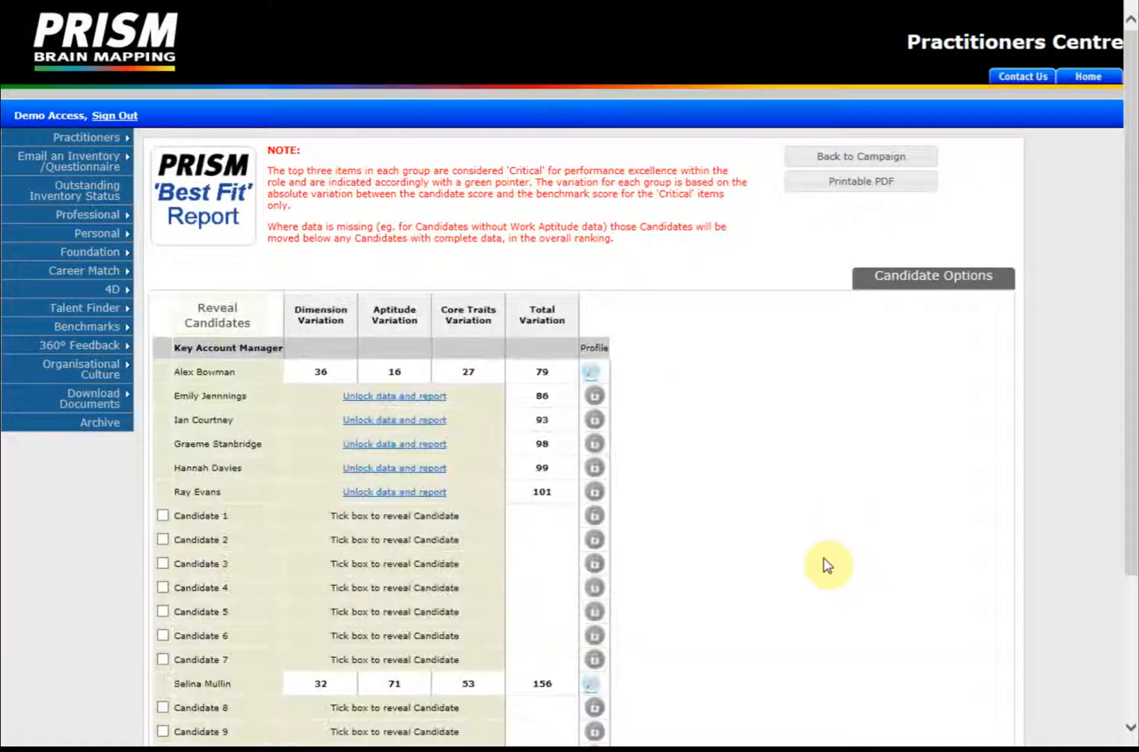
Step: Keep comparing All candidates, enable Show Detail Data, and update the Best Fit results
scroll(708, 557, down, 2)
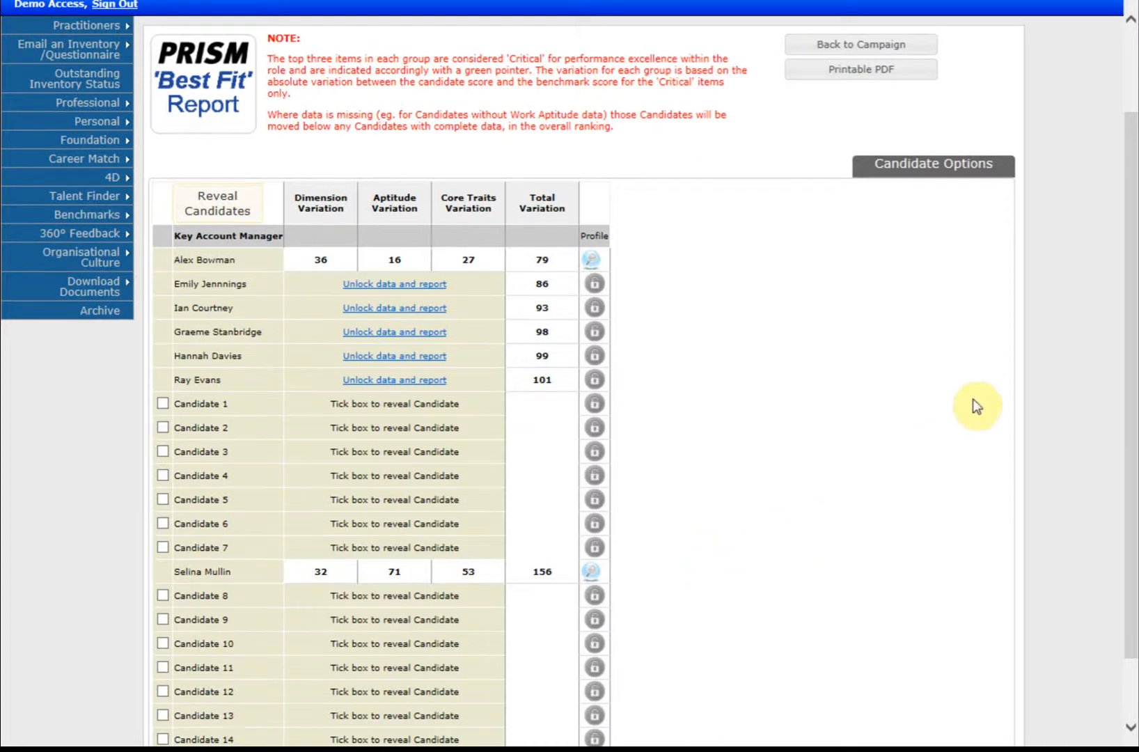
scroll(792, 430, up, 2)
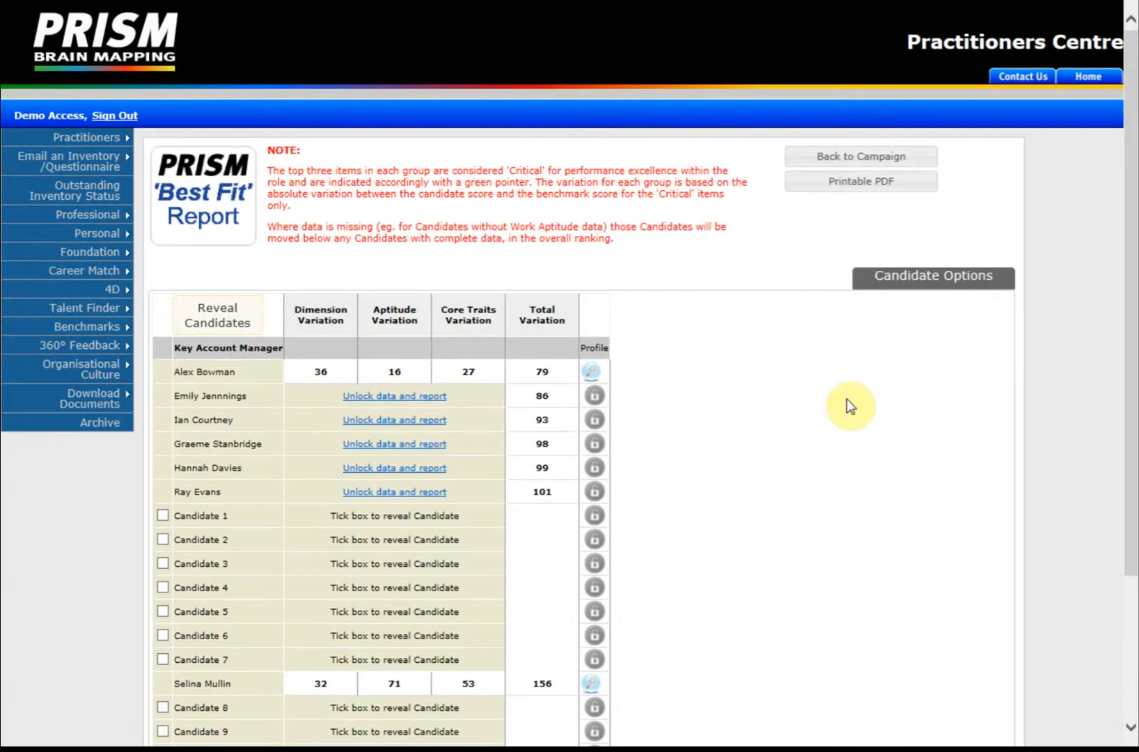
click(920, 278)
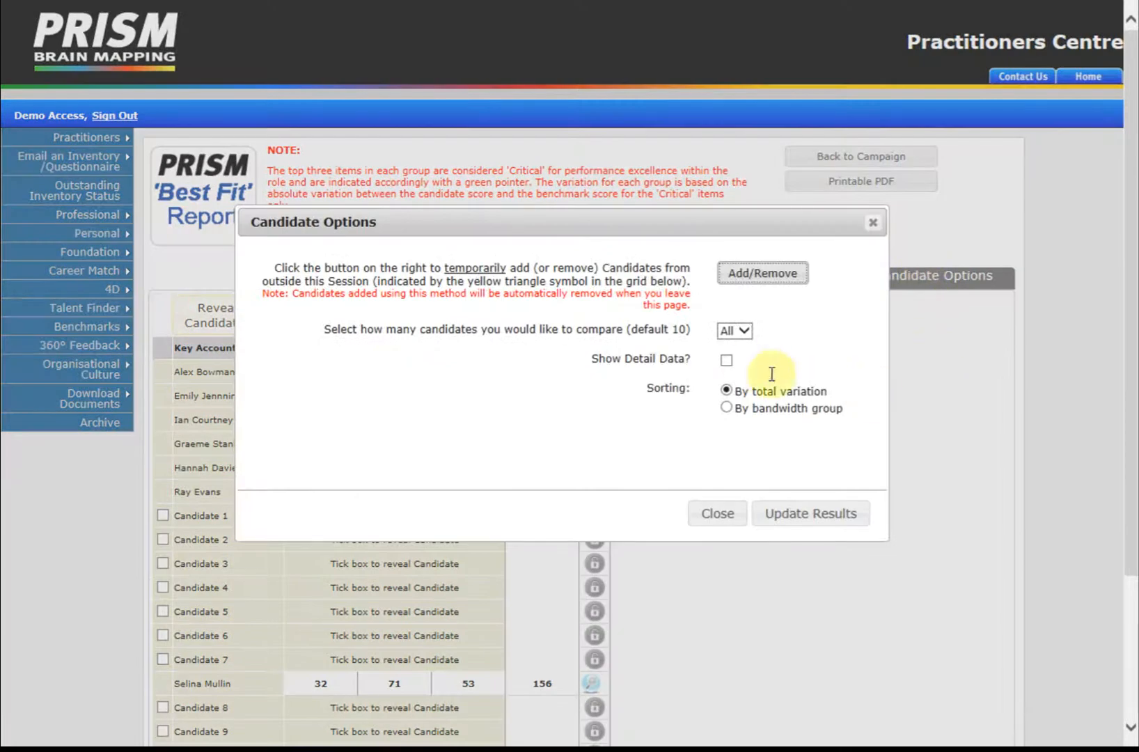
click(740, 331)
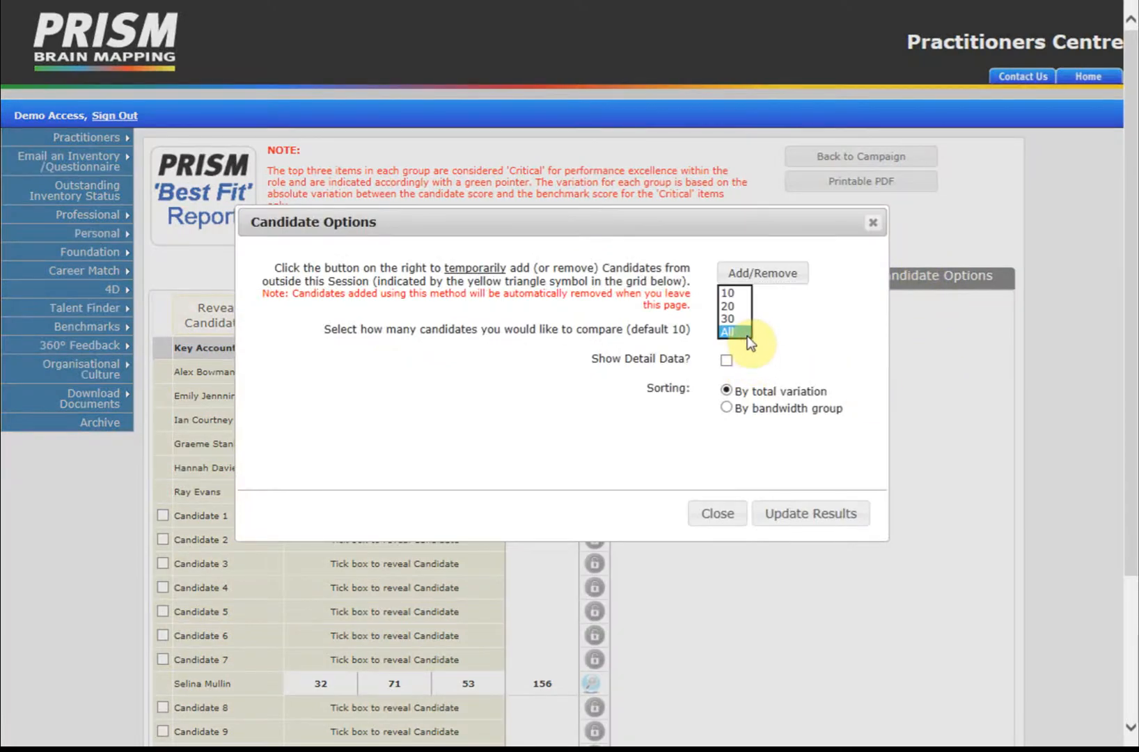
click(729, 332)
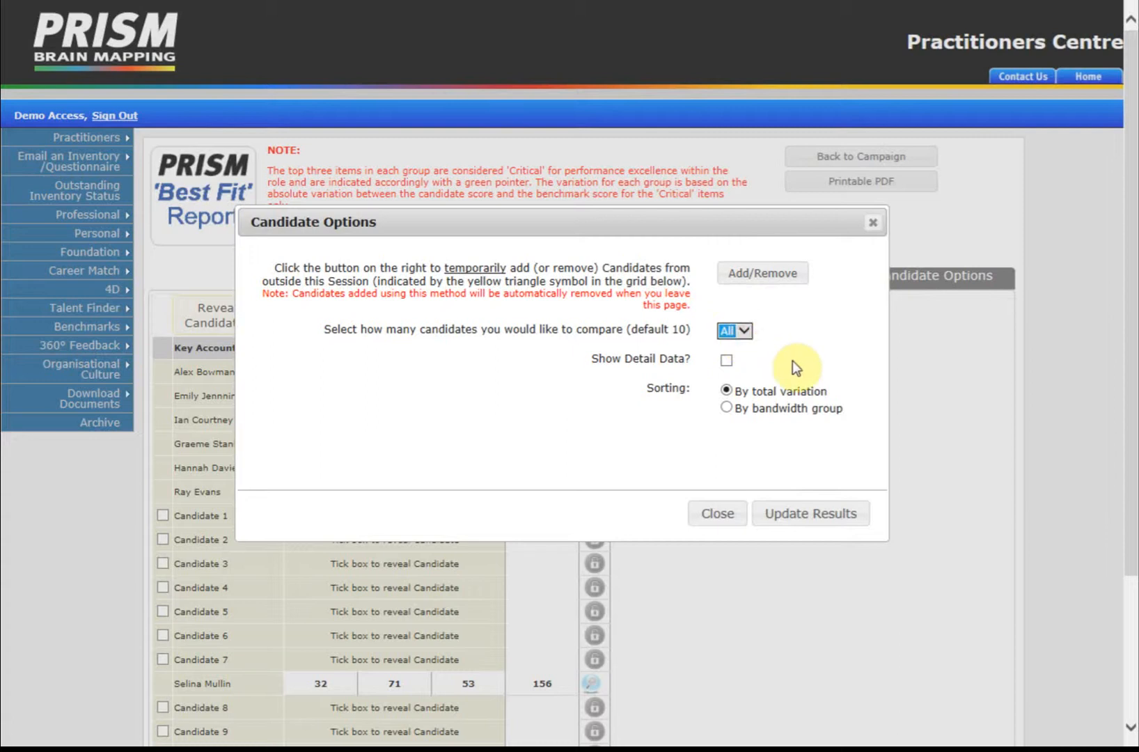
click(728, 361)
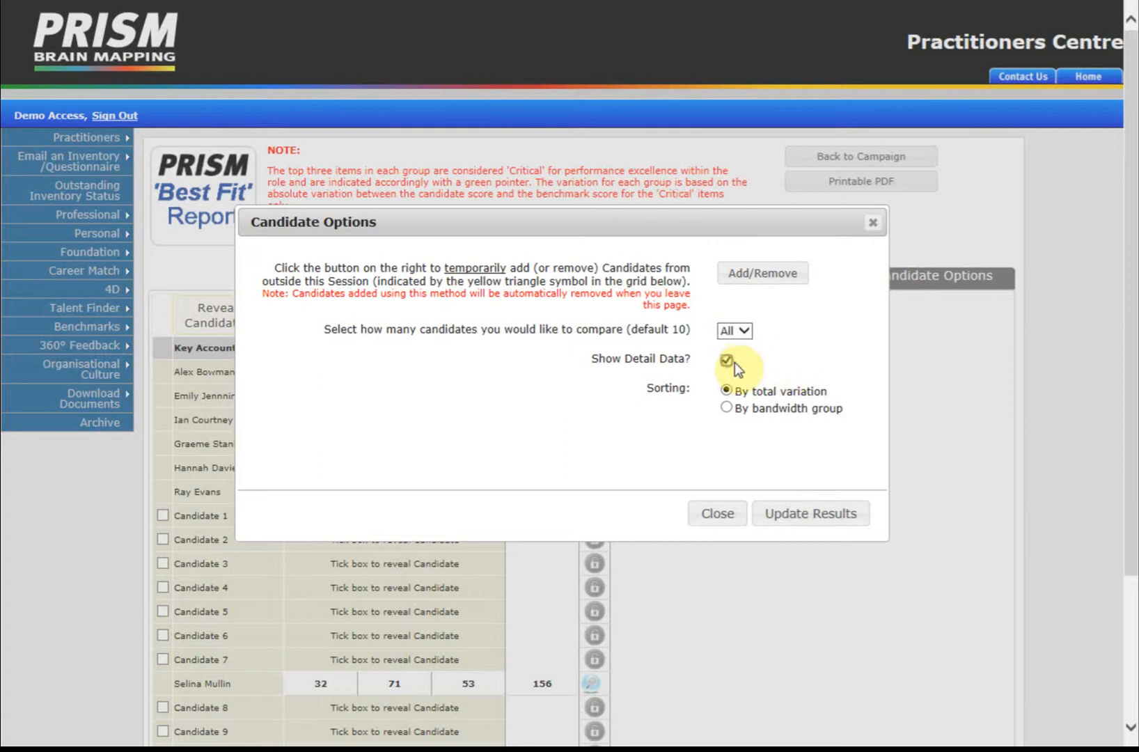
click(803, 519)
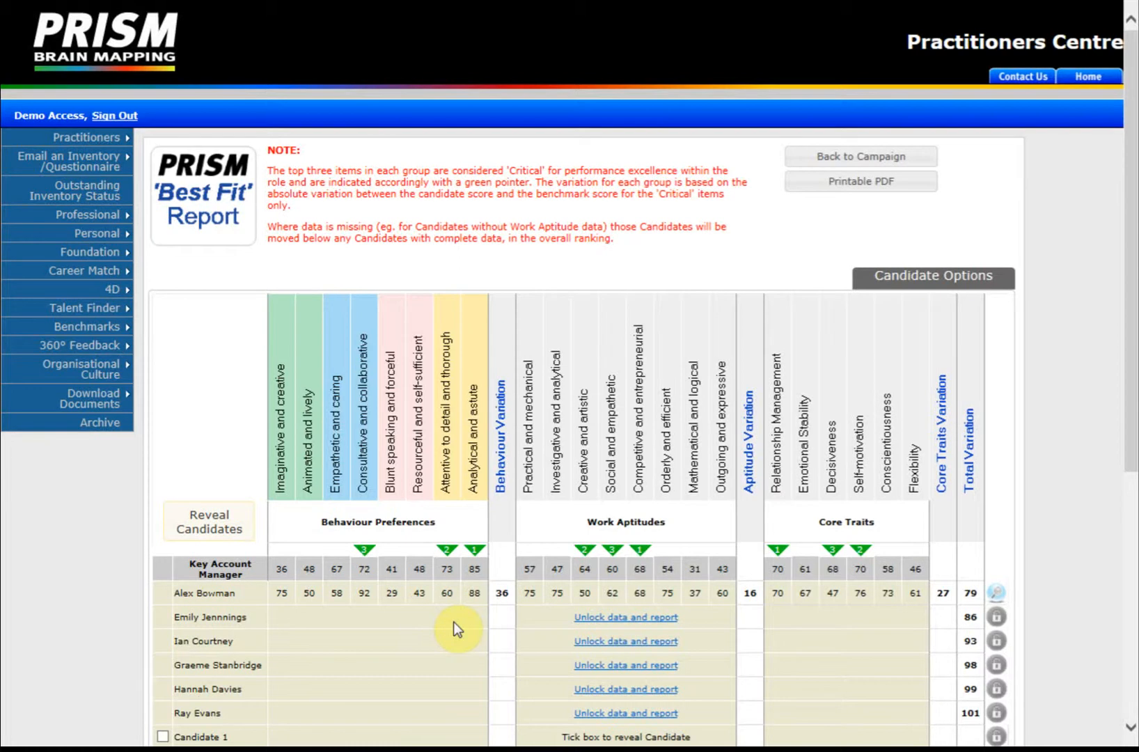
Step: Sort candidates By bandwidth group with Include Bandwidth Data ticked, update results, and review the report
click(925, 286)
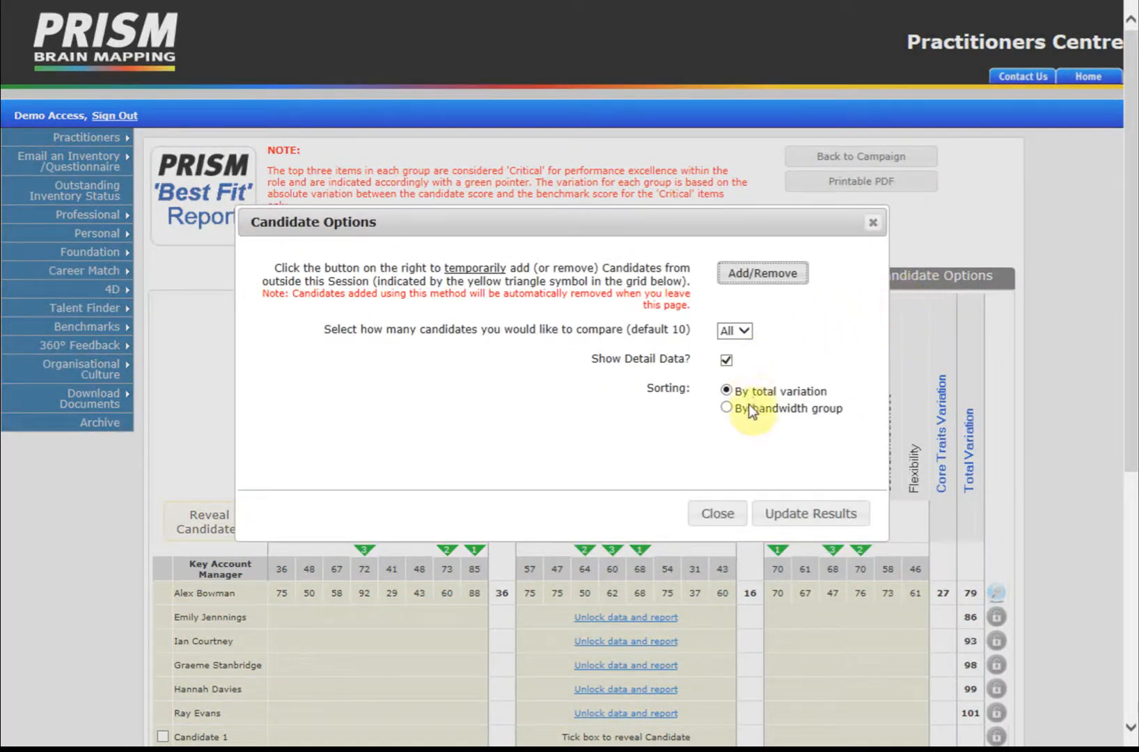
click(726, 408)
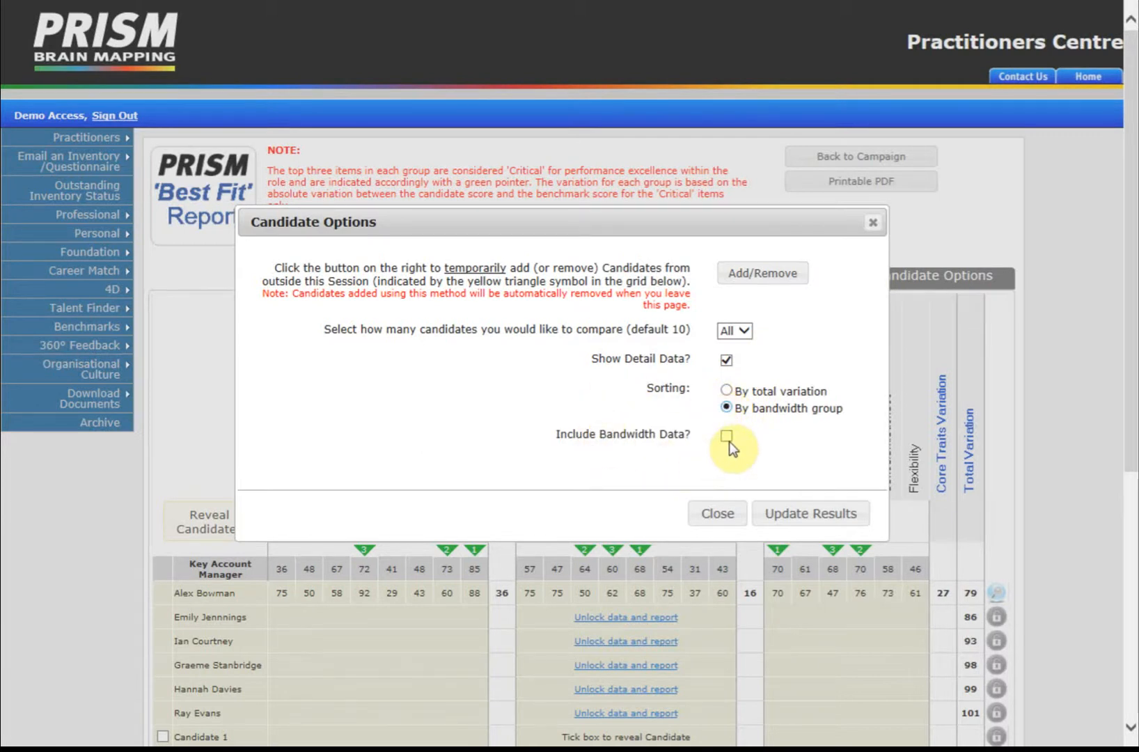
click(726, 437)
click(794, 515)
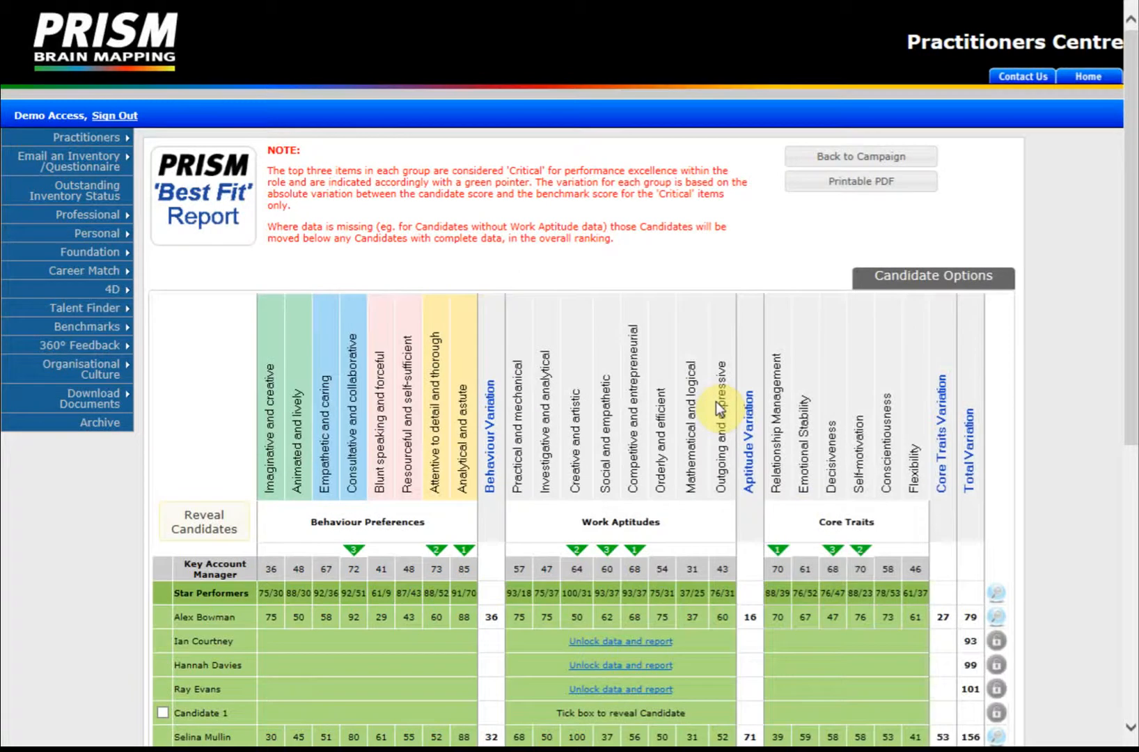
scroll(449, 425, down, 3)
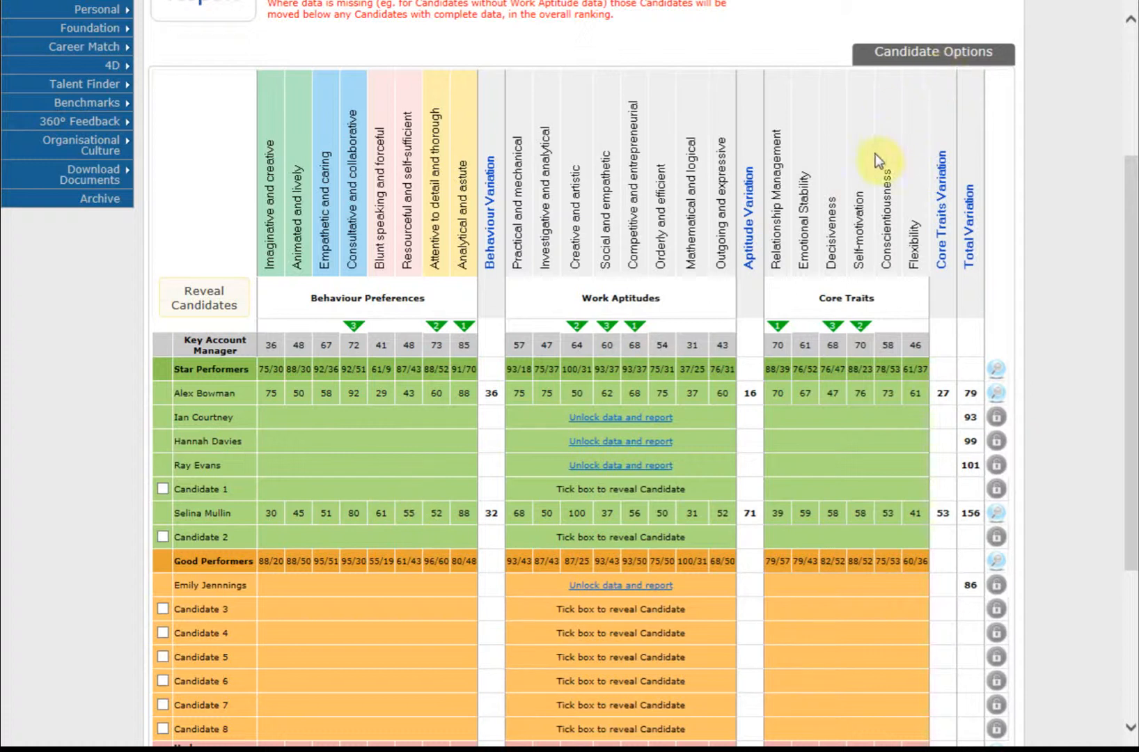
drag(1130, 172, 1133, 97)
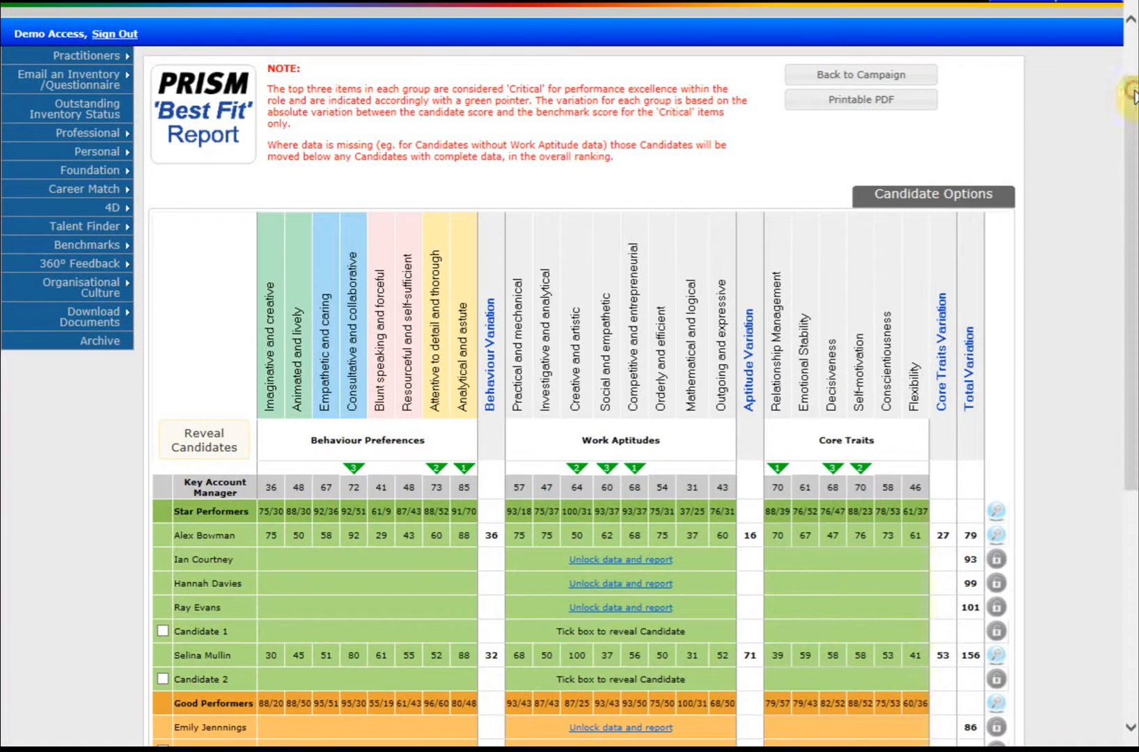